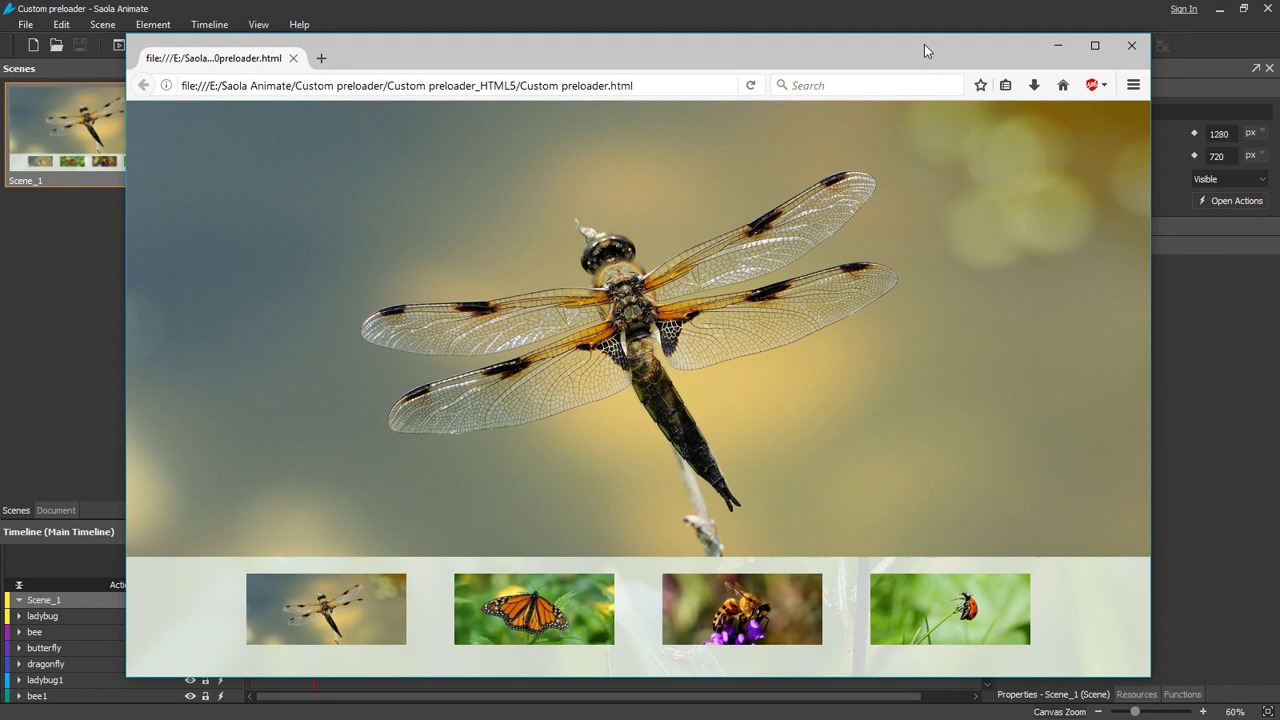
Reload the Custom preloader.html page in Firefox to replay the grass, dragonfly and percentage preloader.
key(F5)
key(F5)
key(F5)
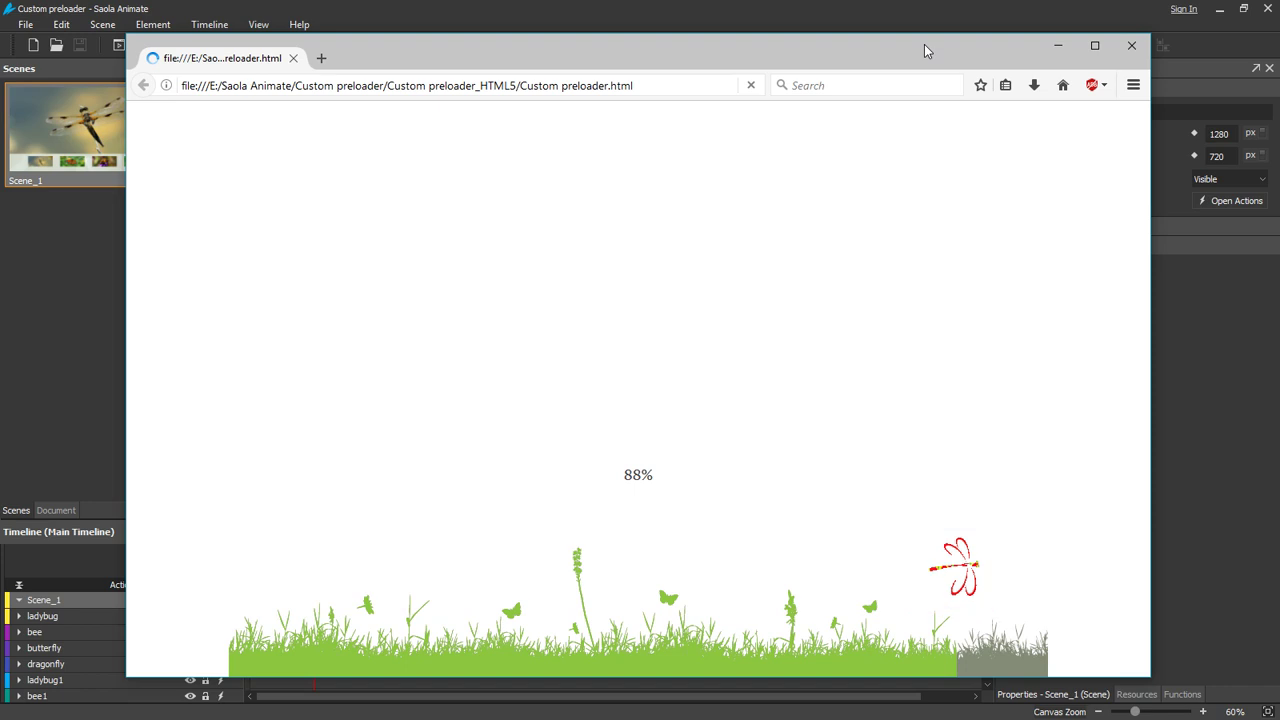
Close the browser preview and open the document's custom preloader for editing, fitted in view.
key(ctrl+w)
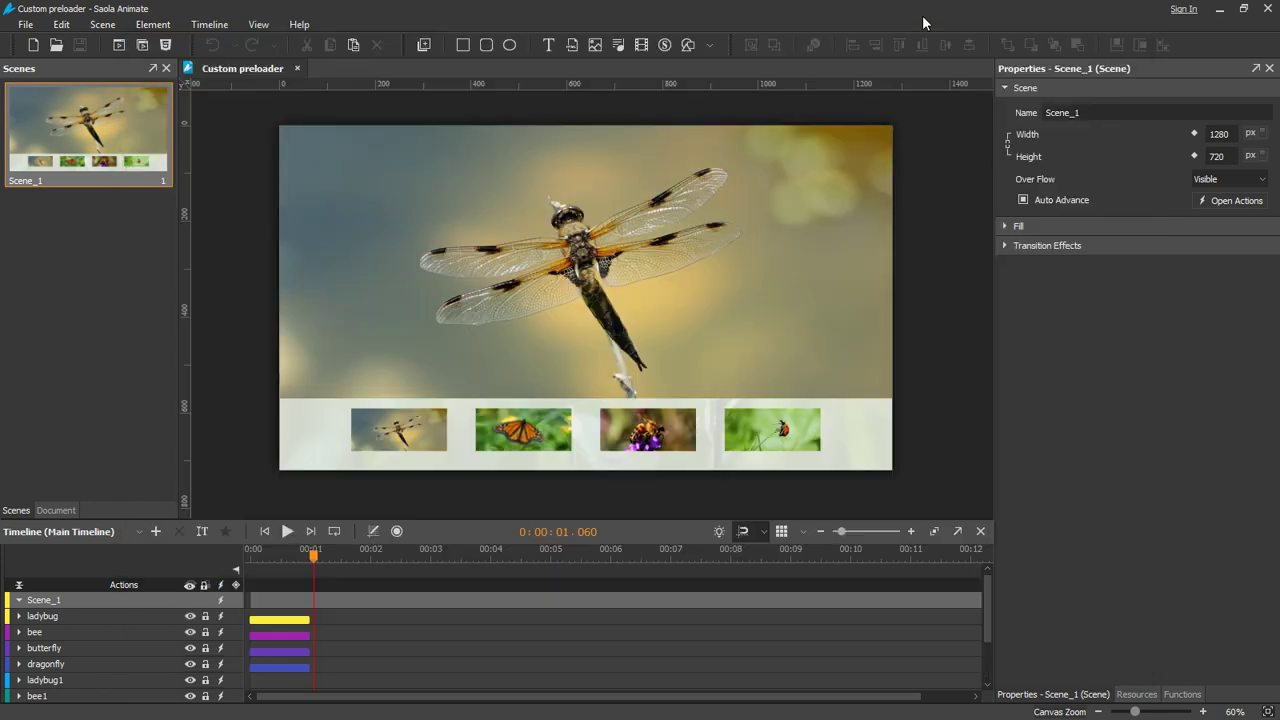
click(62, 506)
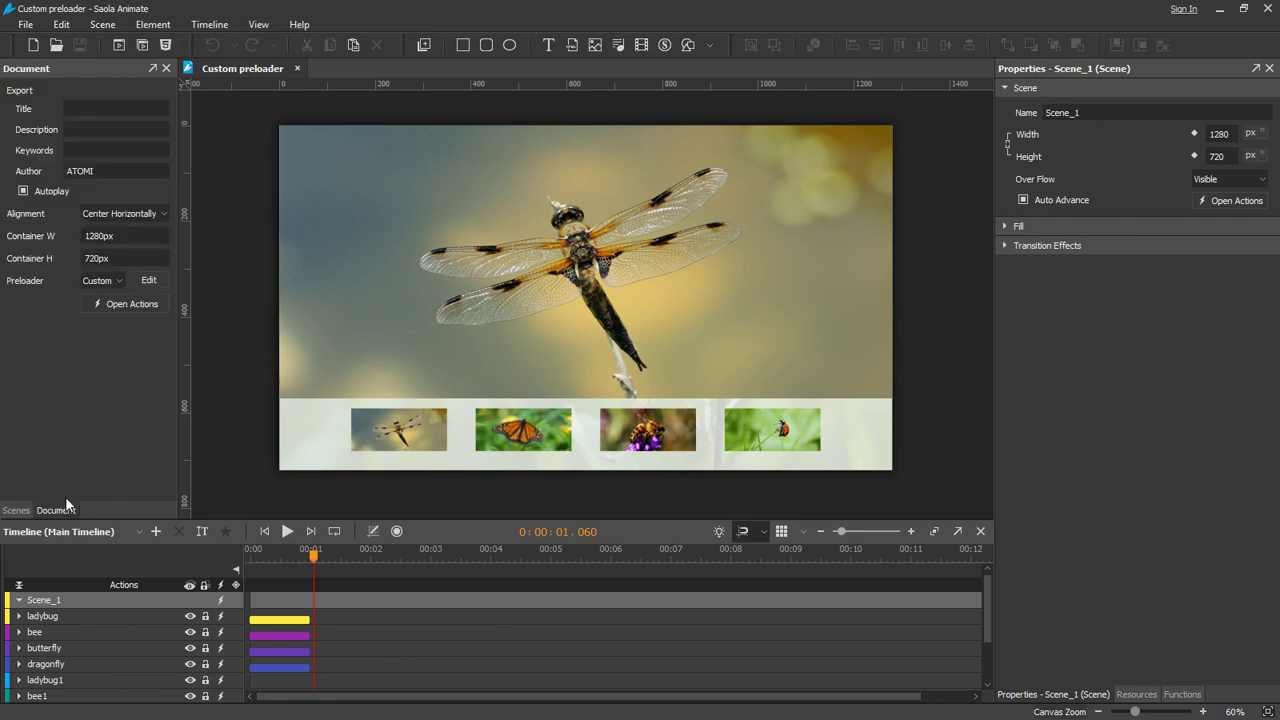
click(148, 281)
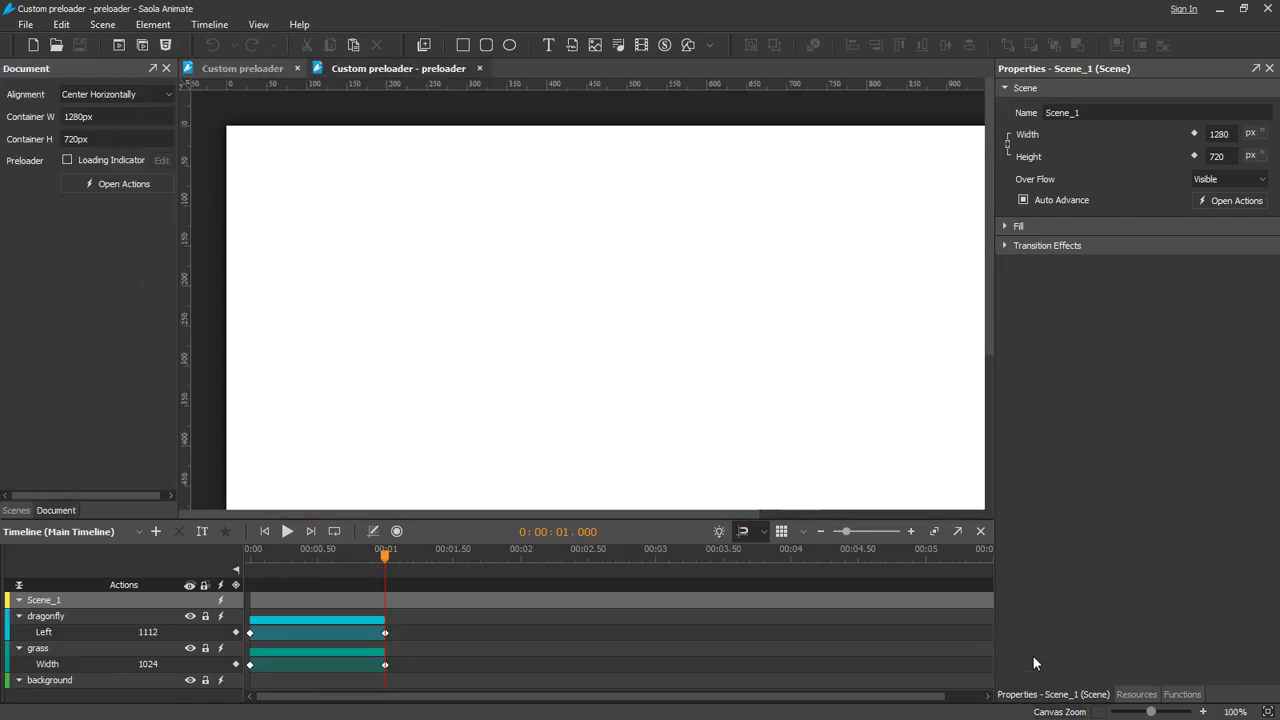
click(1097, 711)
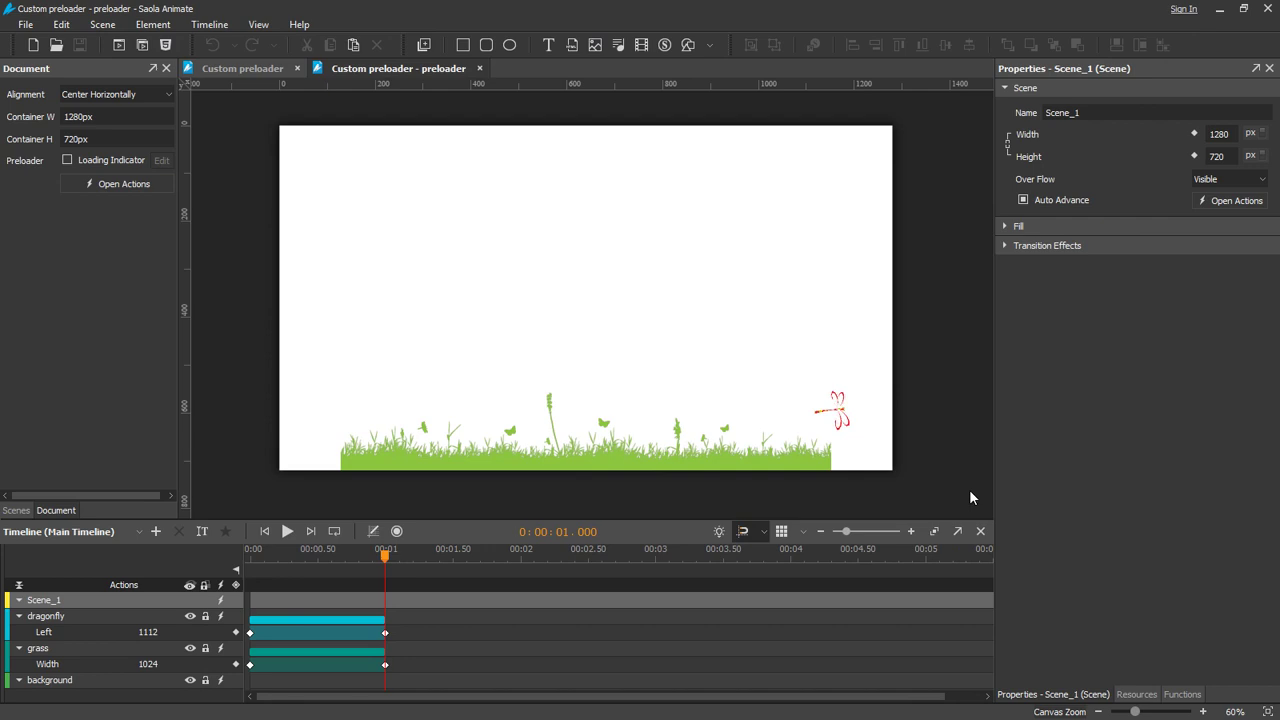
Play the preloader animation for the grass and then the dragonfly layers.
click(161, 656)
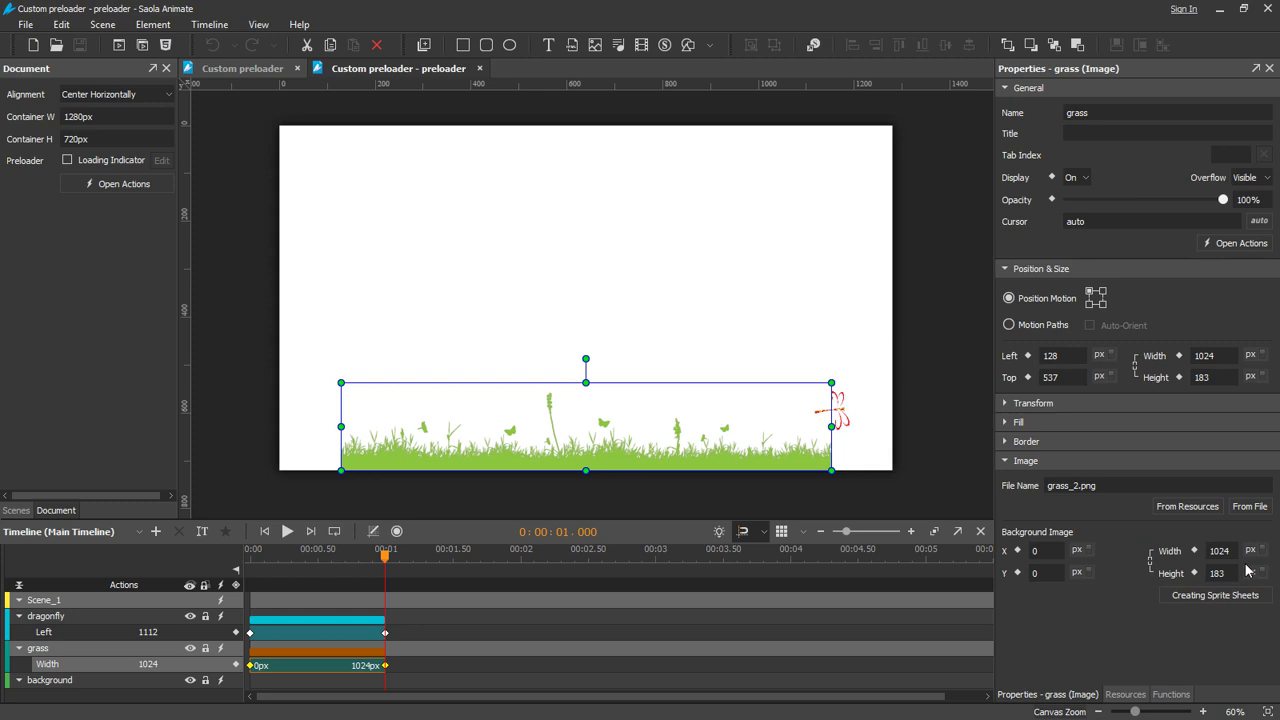
click(287, 532)
click(115, 610)
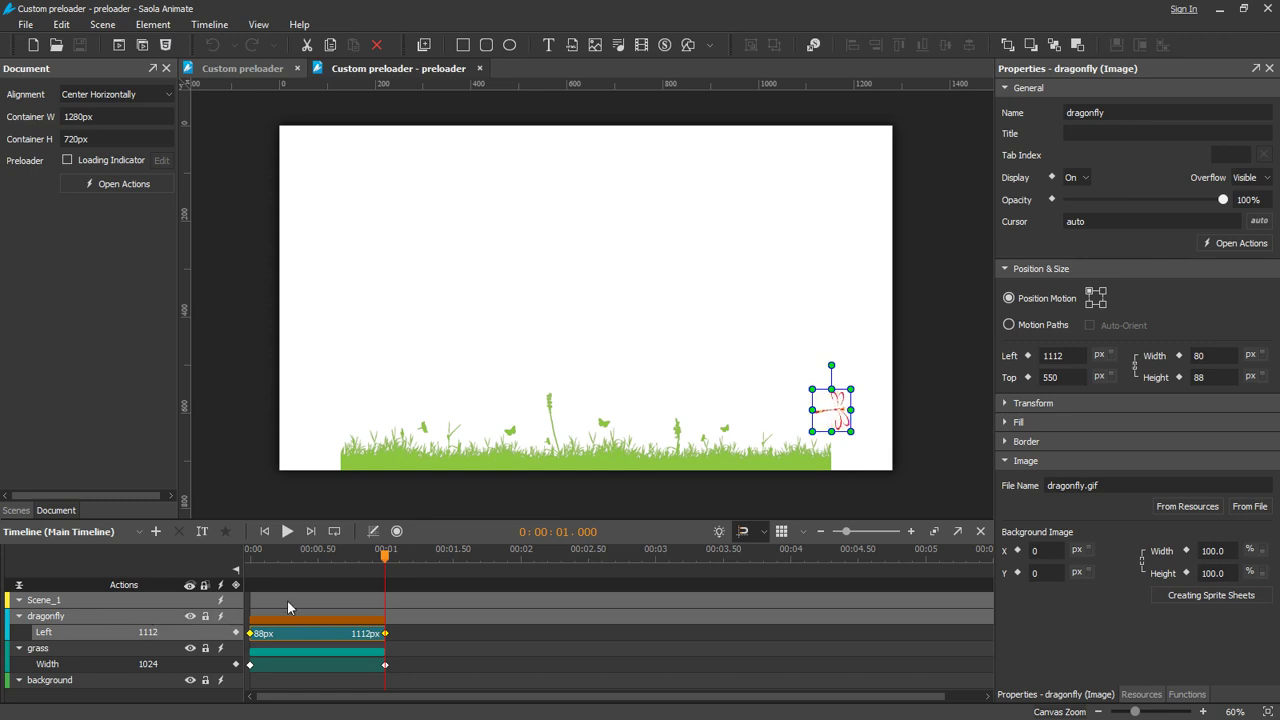
click(290, 532)
click(570, 492)
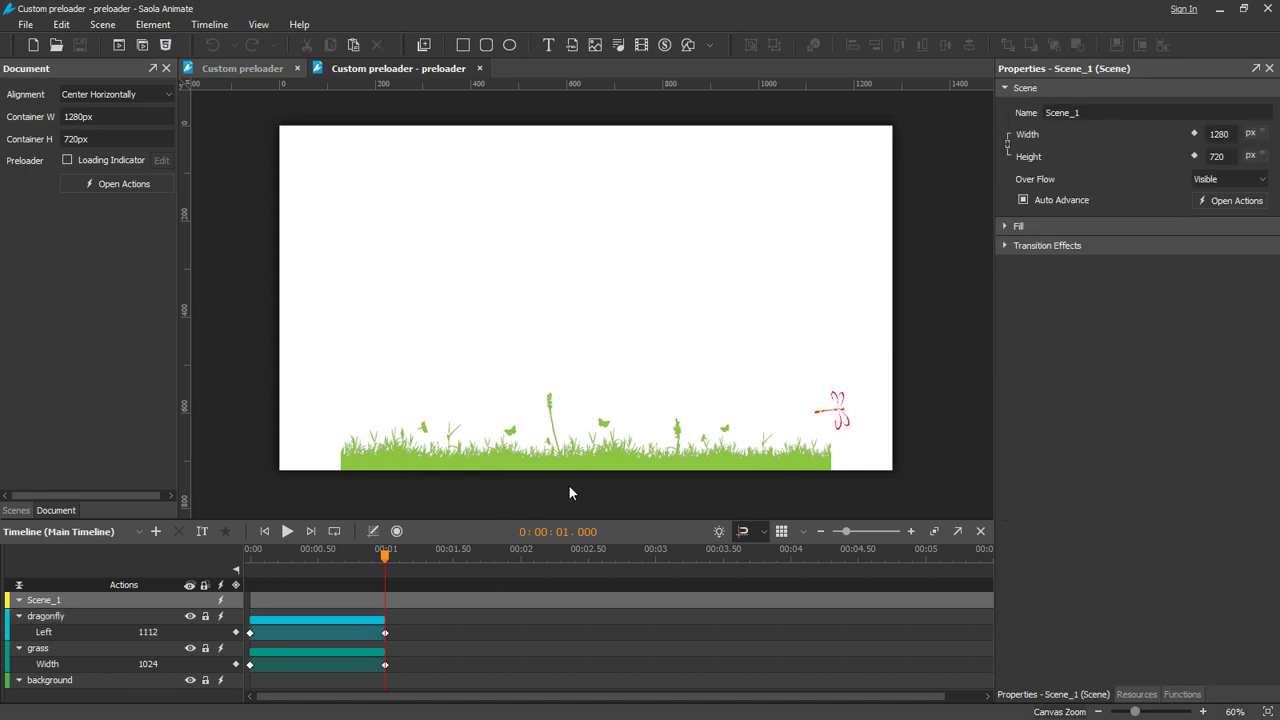
click(148, 187)
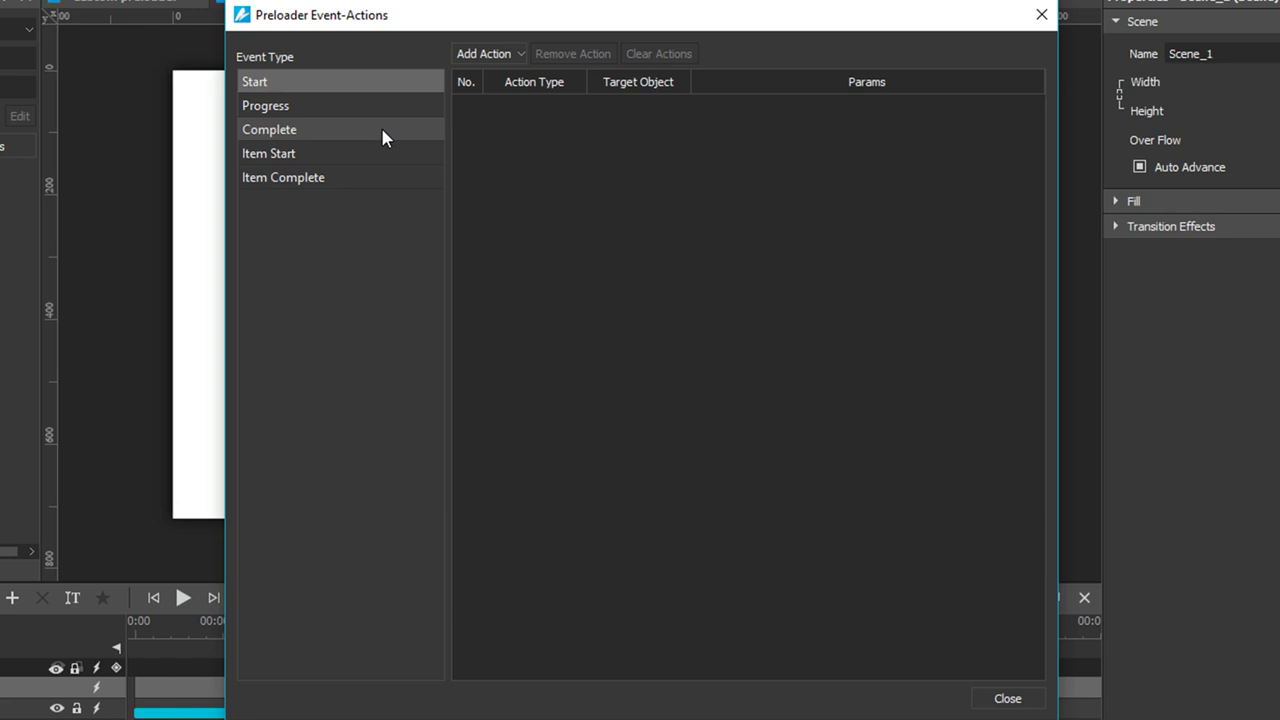
click(381, 153)
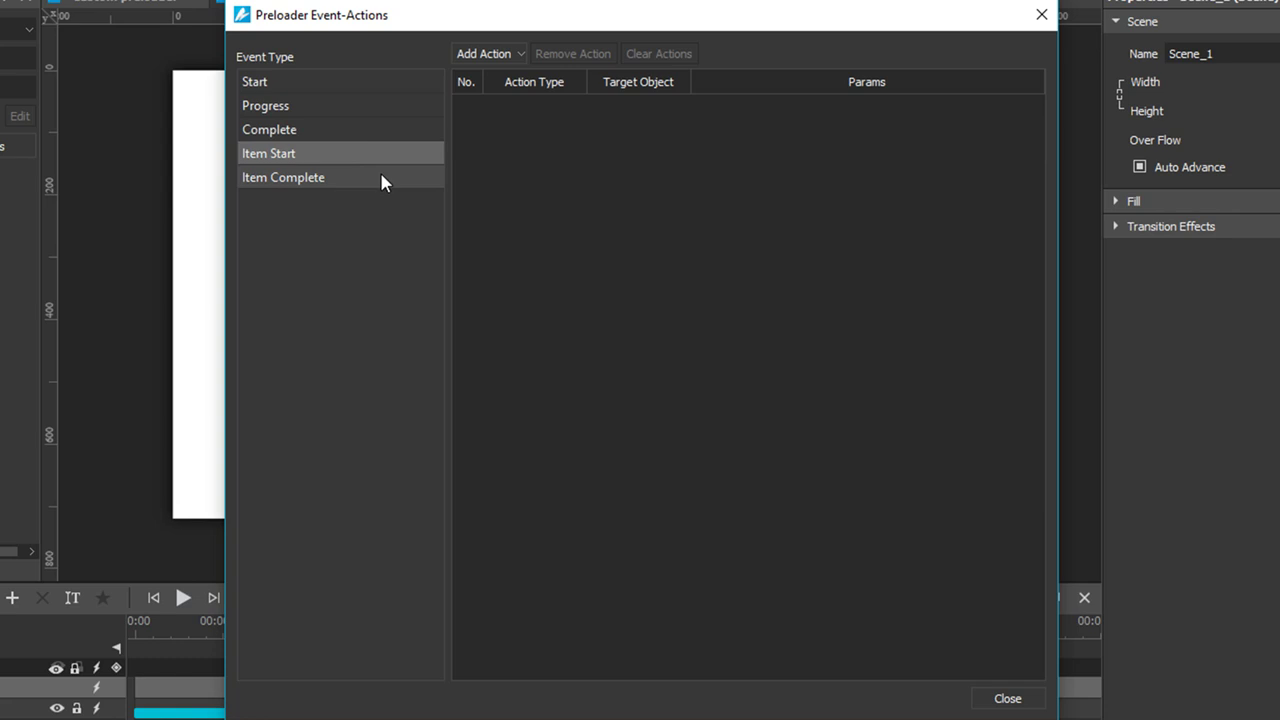
click(376, 108)
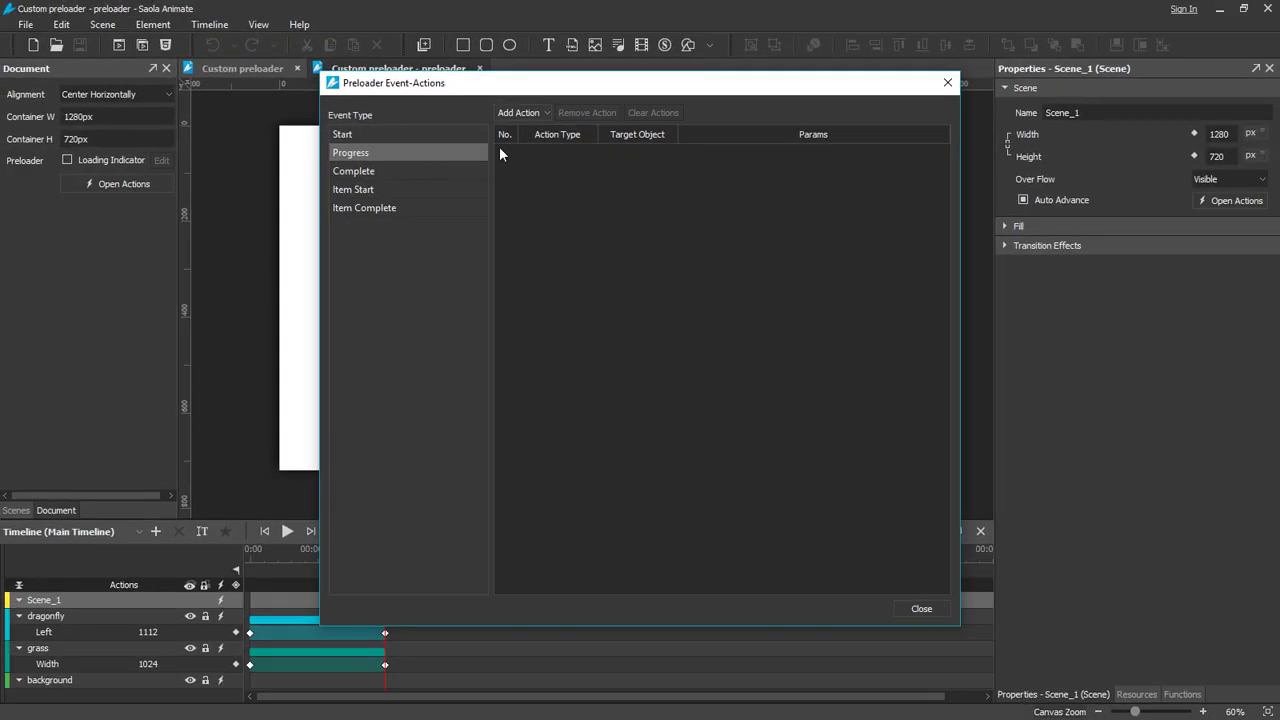
click(947, 82)
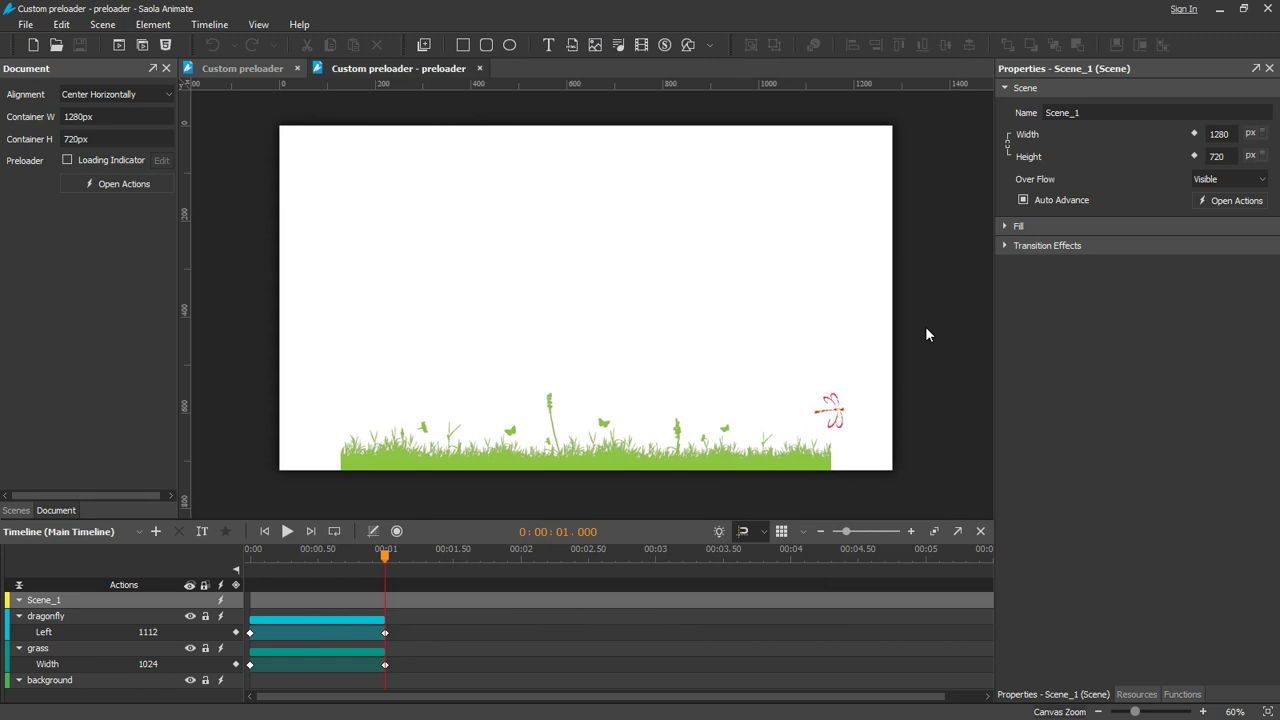
Insert a text element above the grass and rename its layer to 'progress'.
click(549, 43)
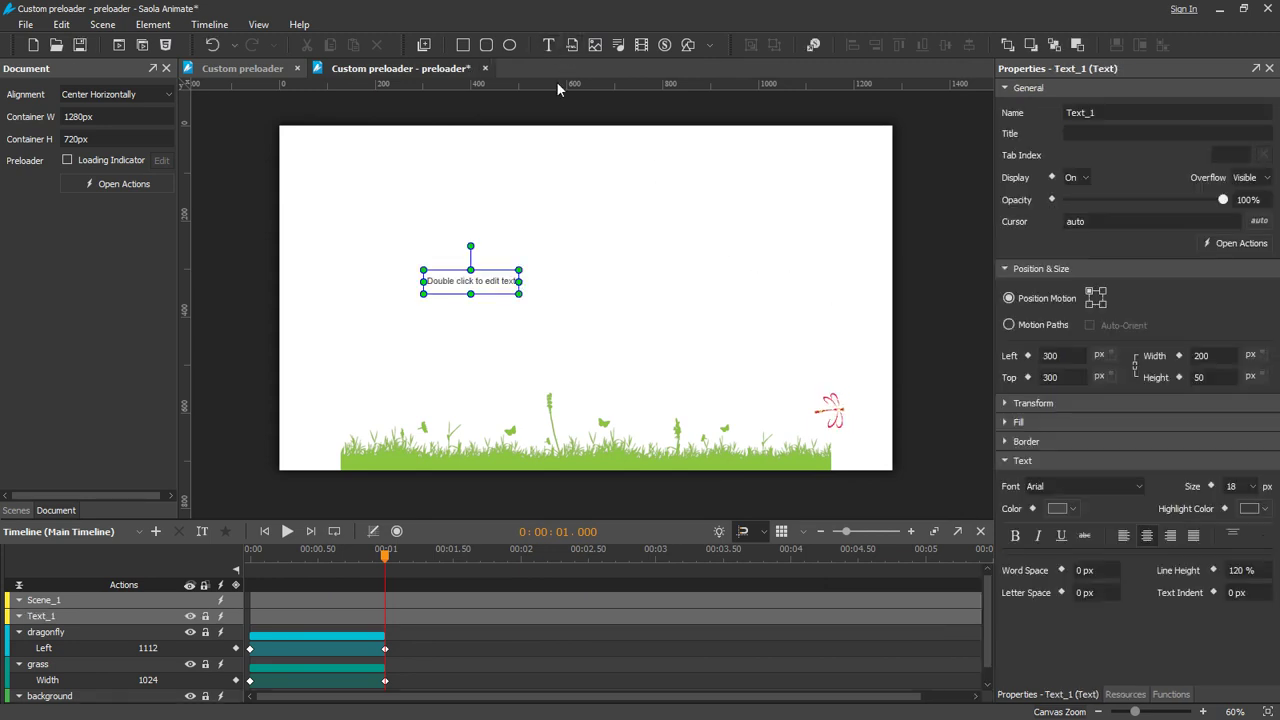
drag(483, 277, 601, 339)
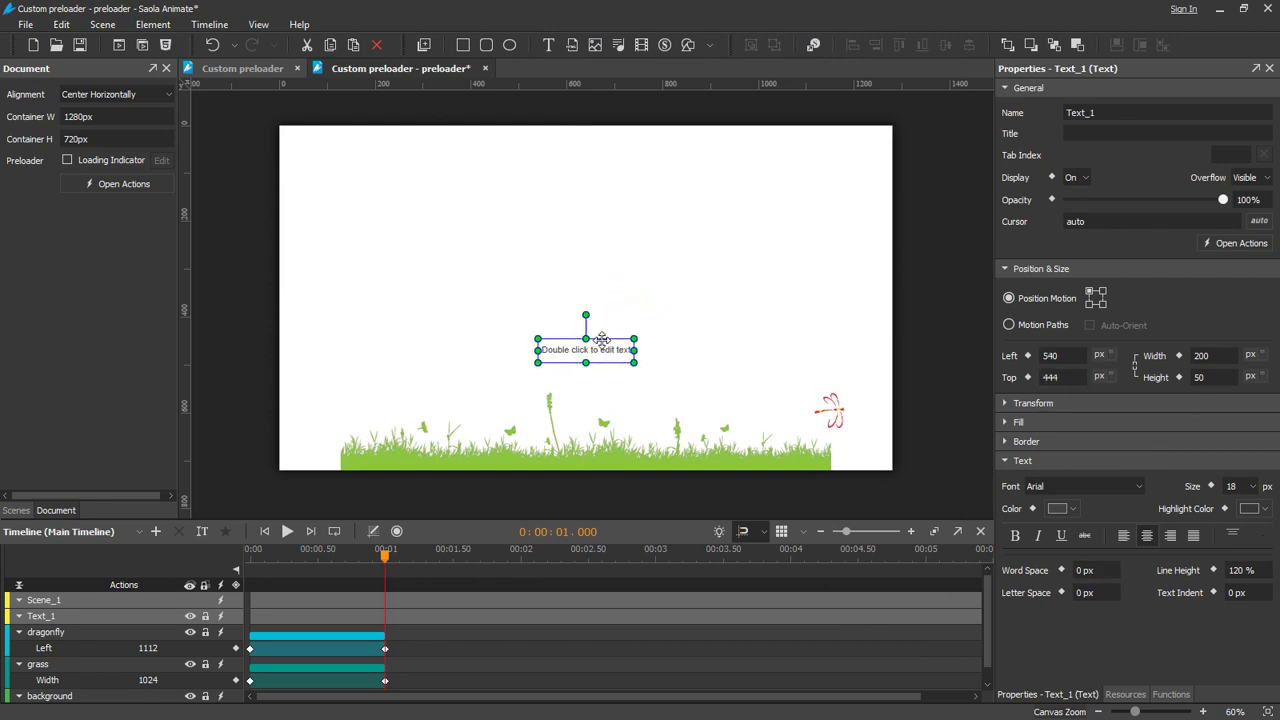
double_click(40, 617)
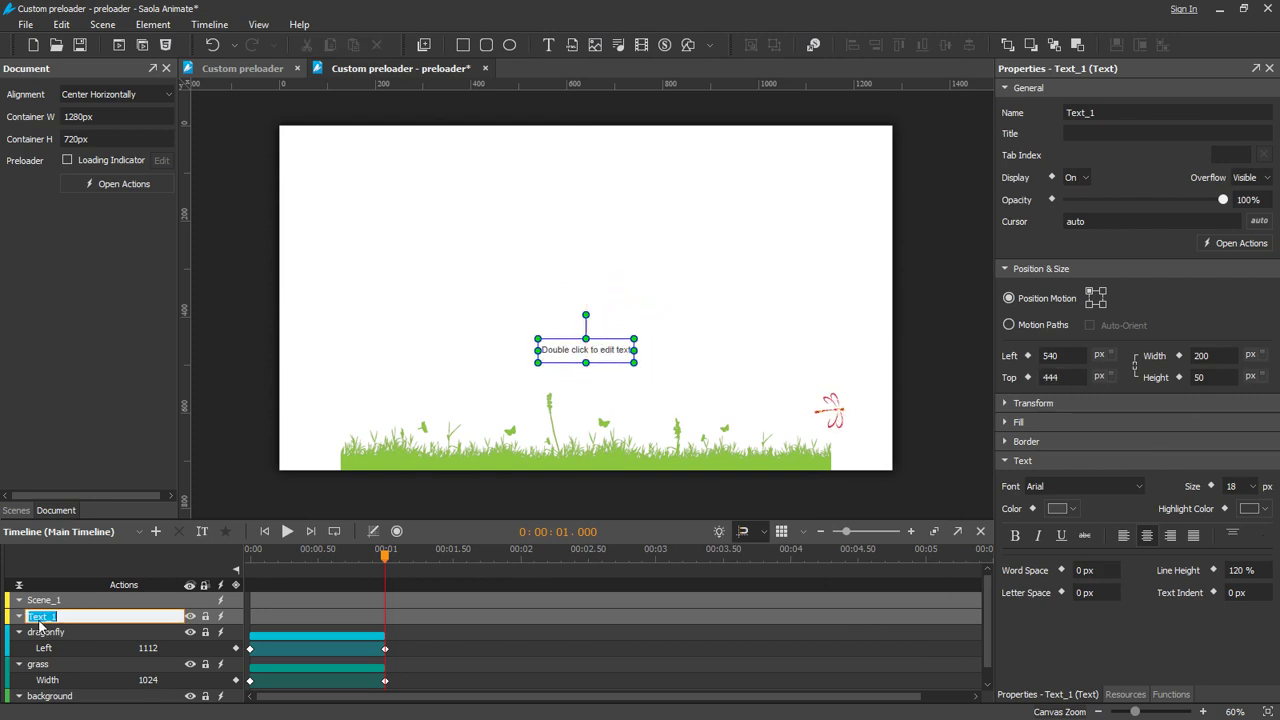
text(progress)
Set the progress text font to Georgia and its colour to dark teal.
click(1072, 486)
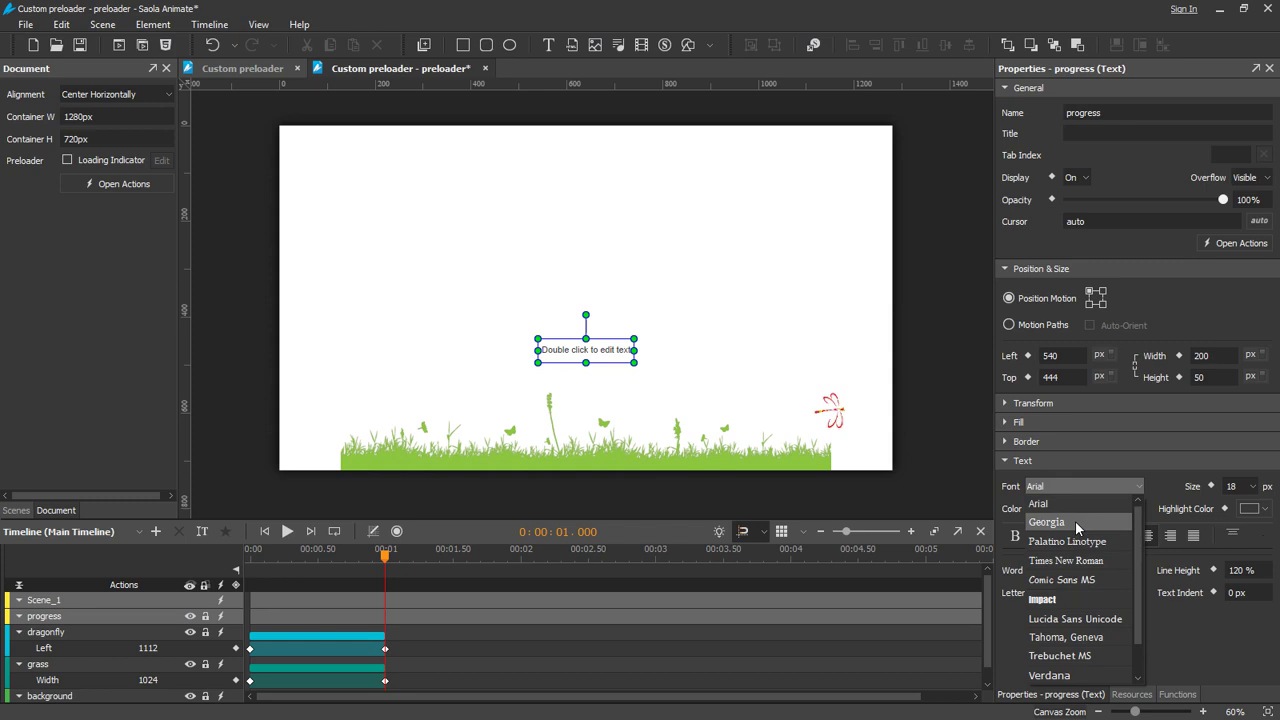
click(1077, 521)
click(1062, 508)
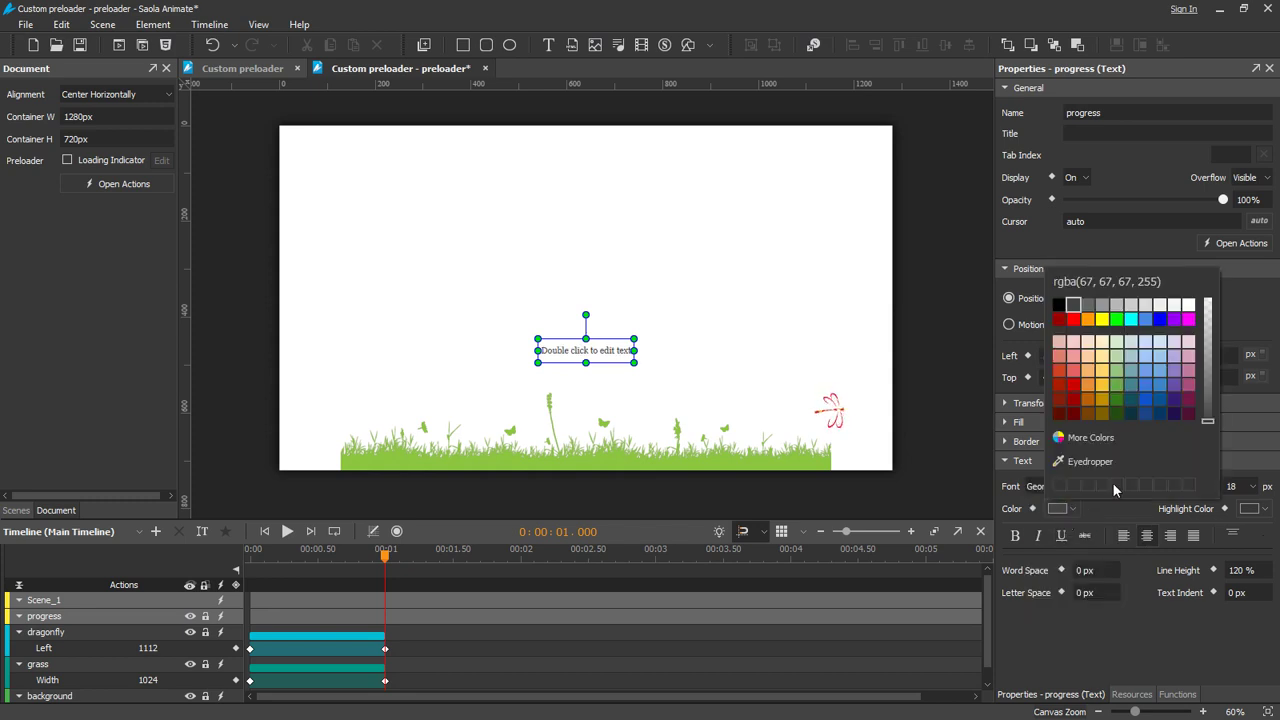
click(1130, 413)
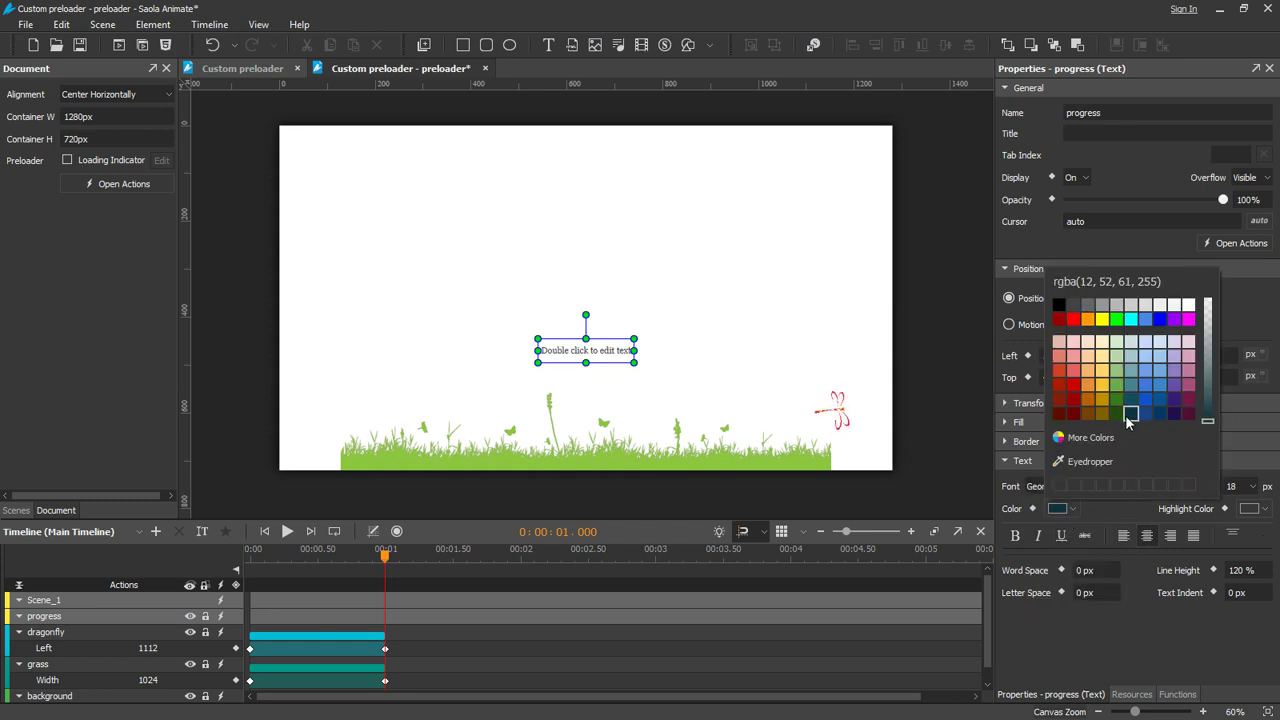
click(953, 437)
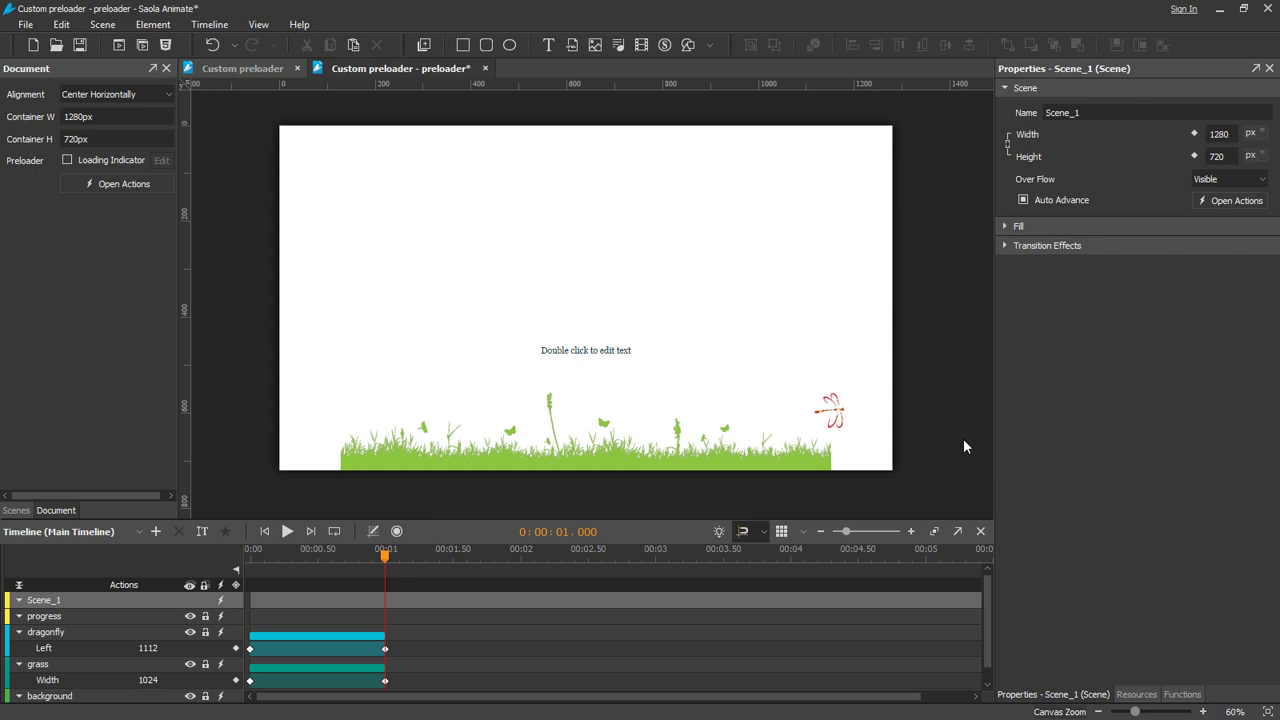
Create a new document event handler function named onLoadingProgress.
click(1182, 694)
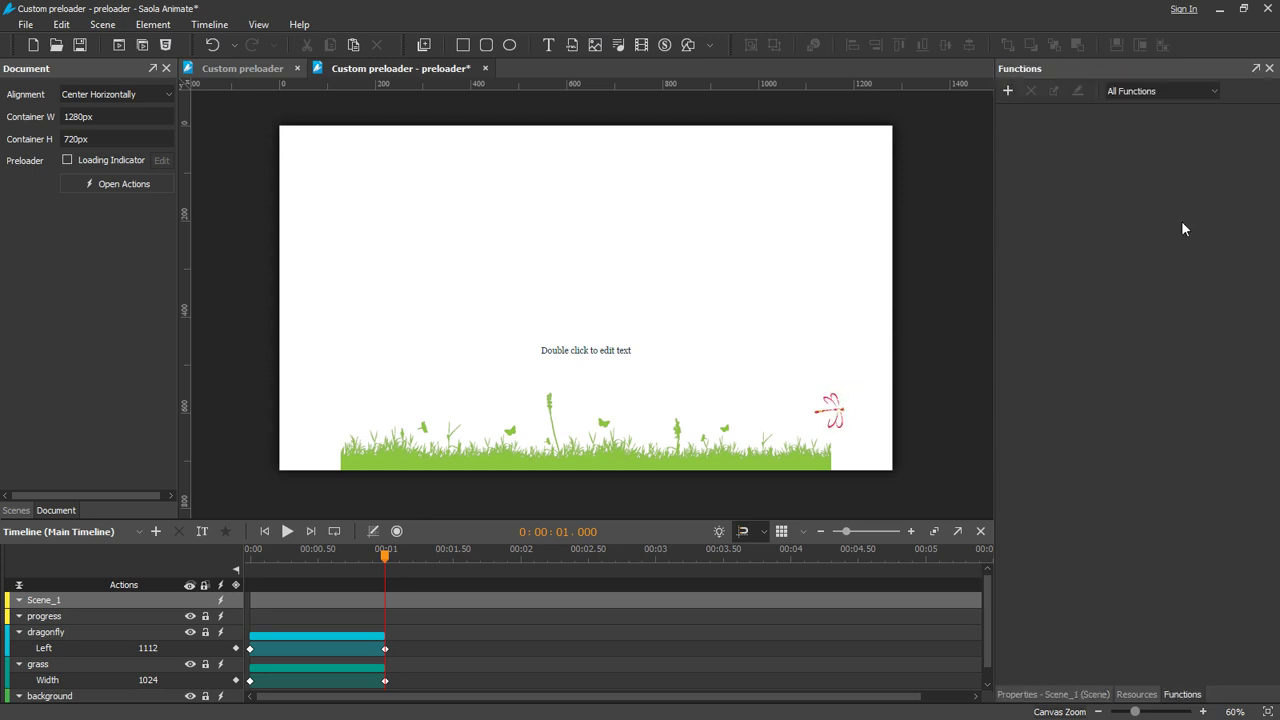
click(1208, 93)
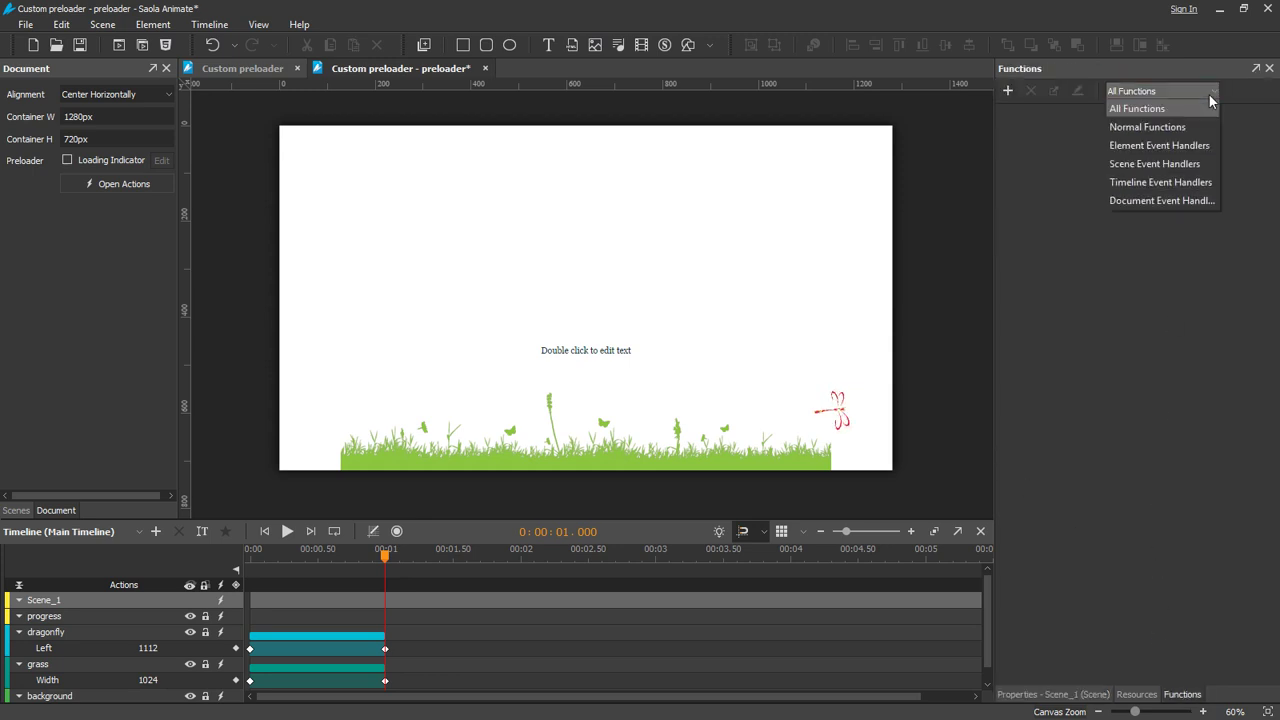
click(1209, 202)
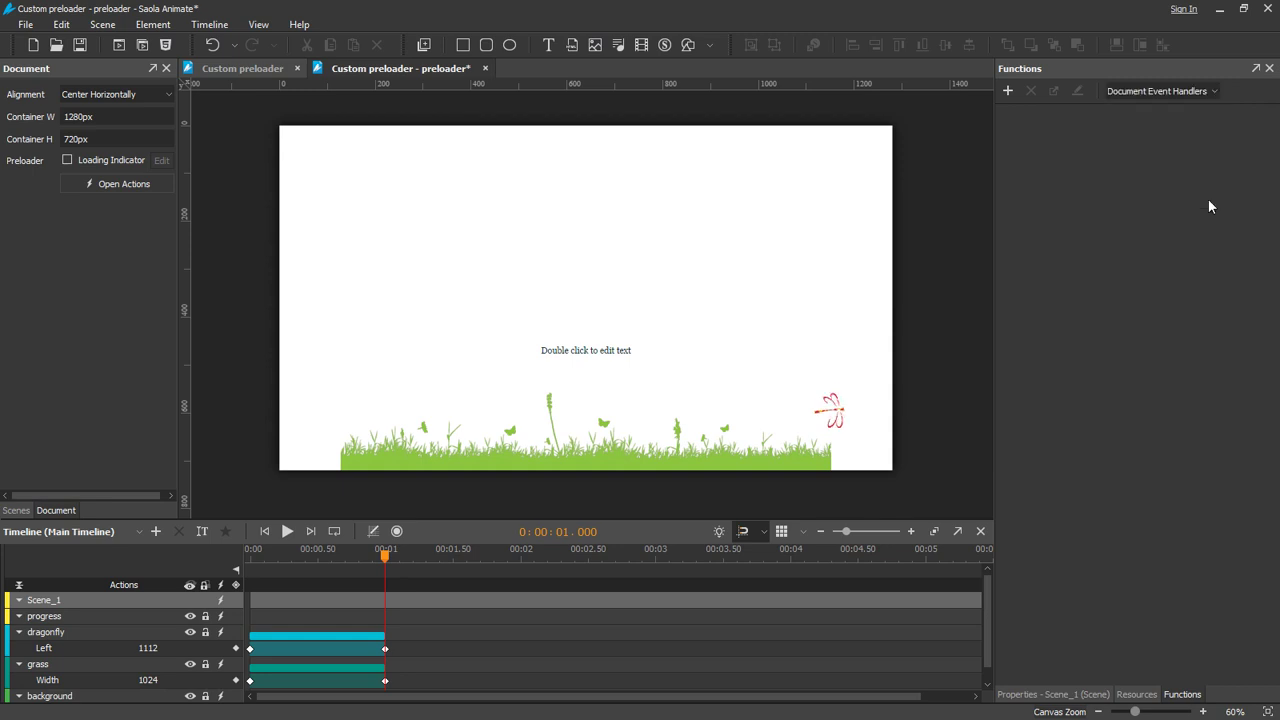
click(1010, 90)
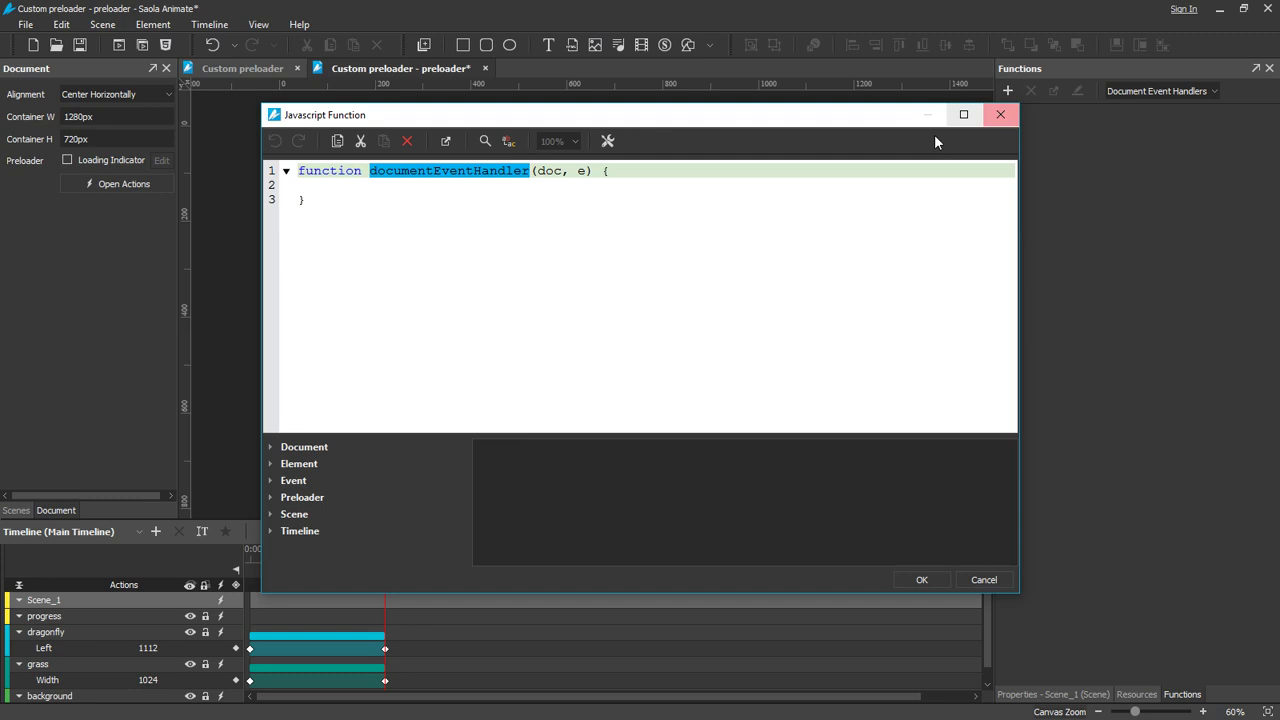
text(onLoadingP)
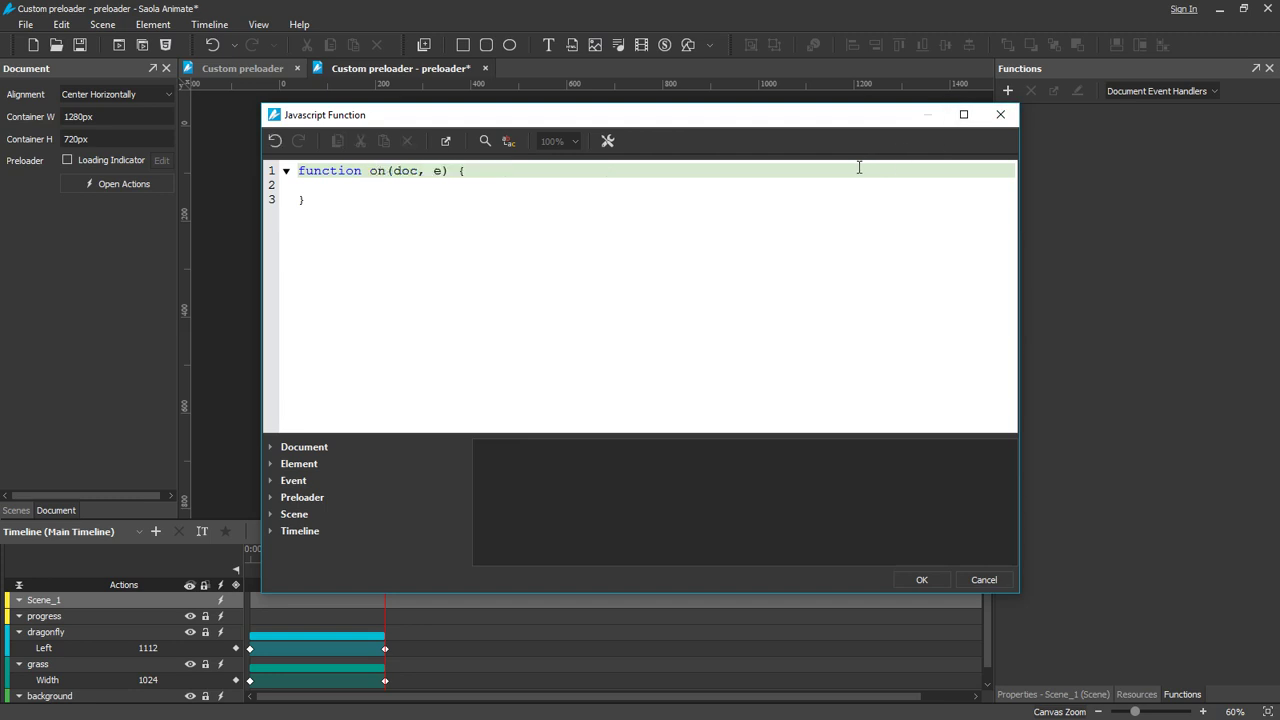
text(rogress)
Write code storing this.getProgress() and setting the progress element's text to the rounded percentage.
click(323, 189)
text(// display current loading progress)
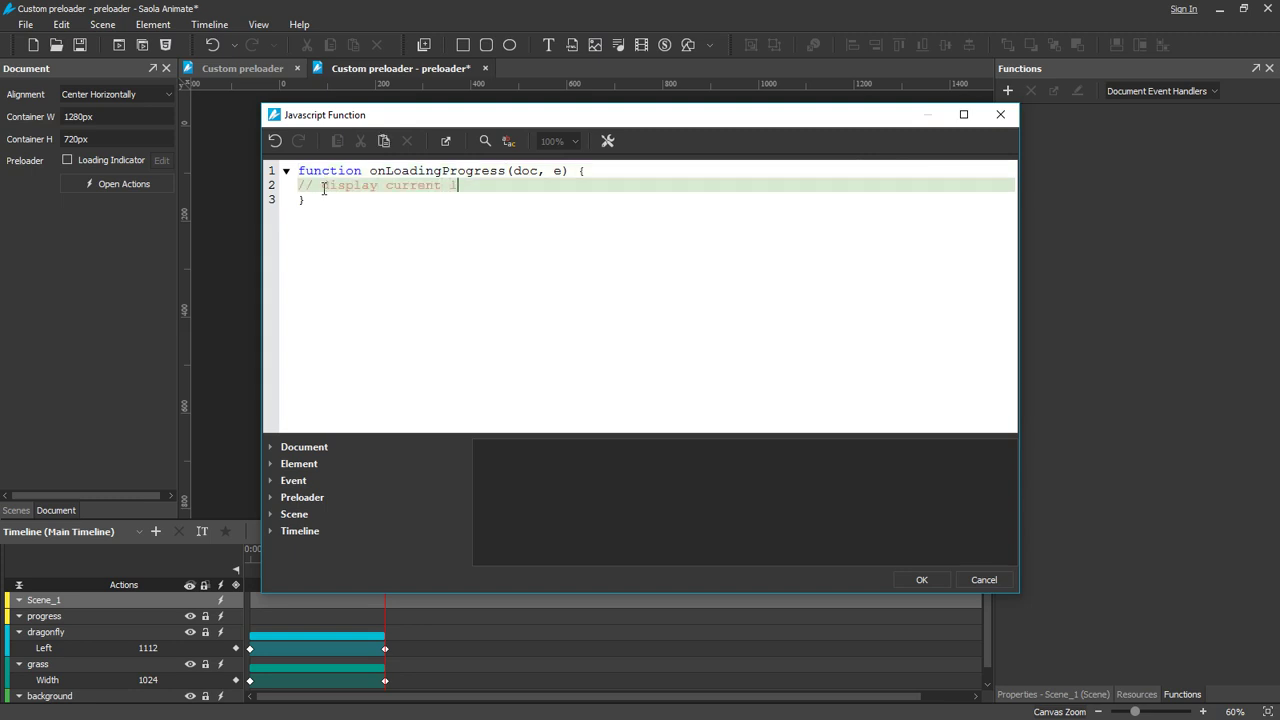
key(Return)
text(var progress = this.getProgress();)
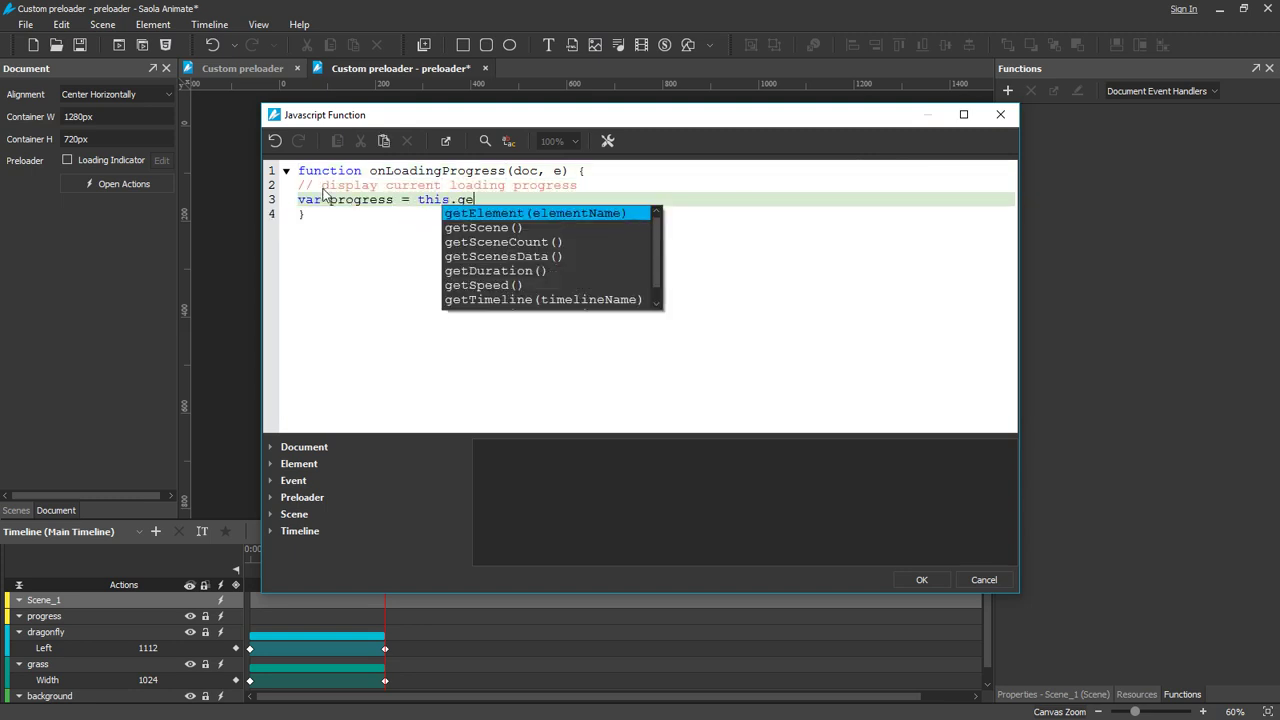
key(Return)
text(doc.getElement)
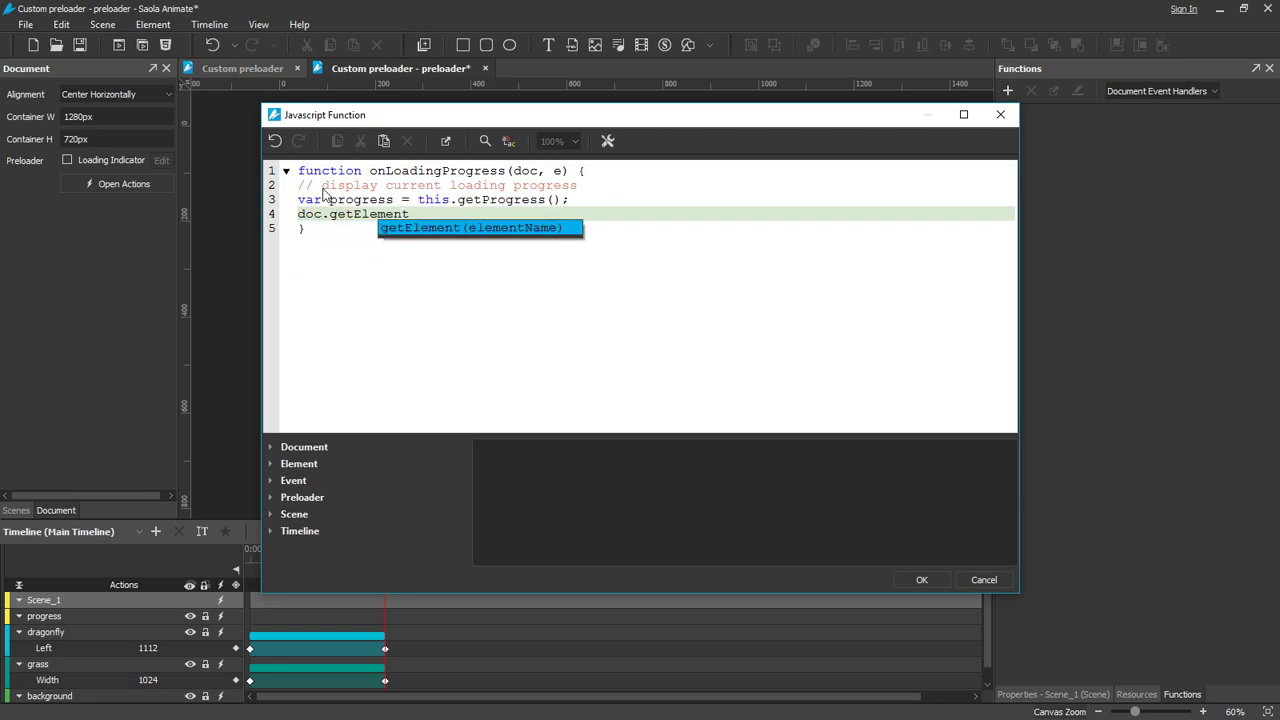
text(('progress').setText(Math)
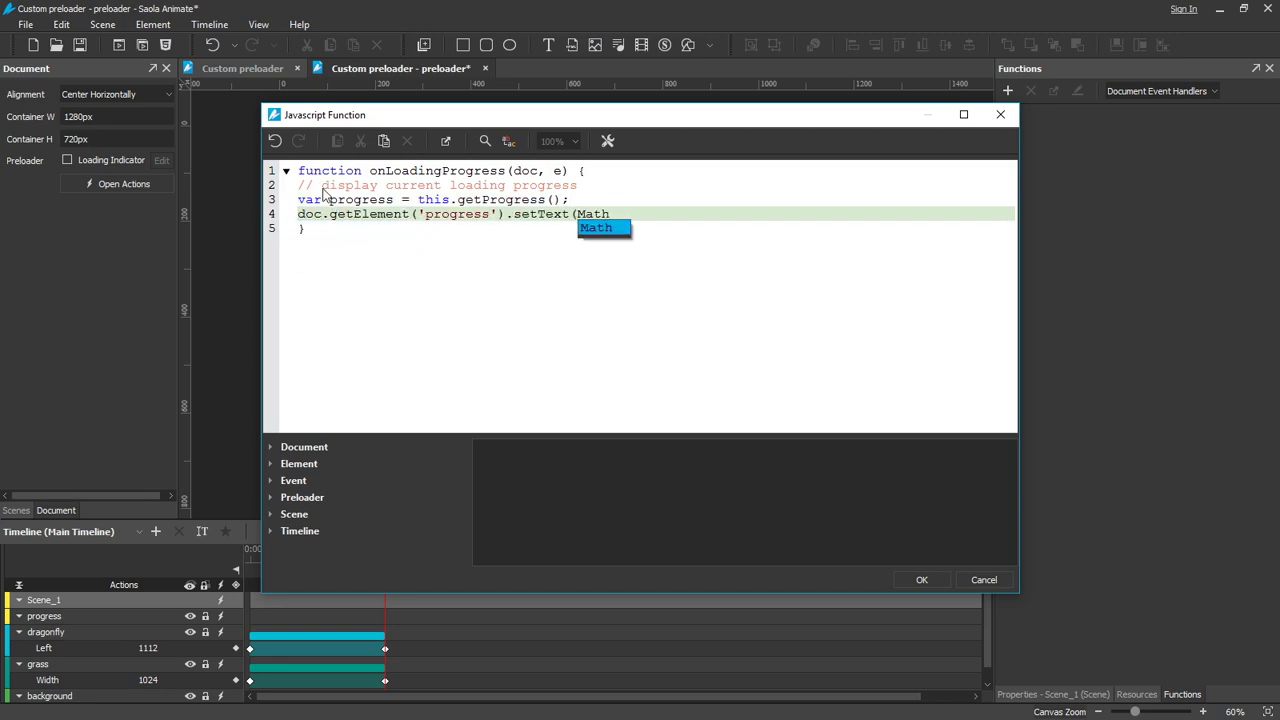
text(.round(100 * progress) + '%');)
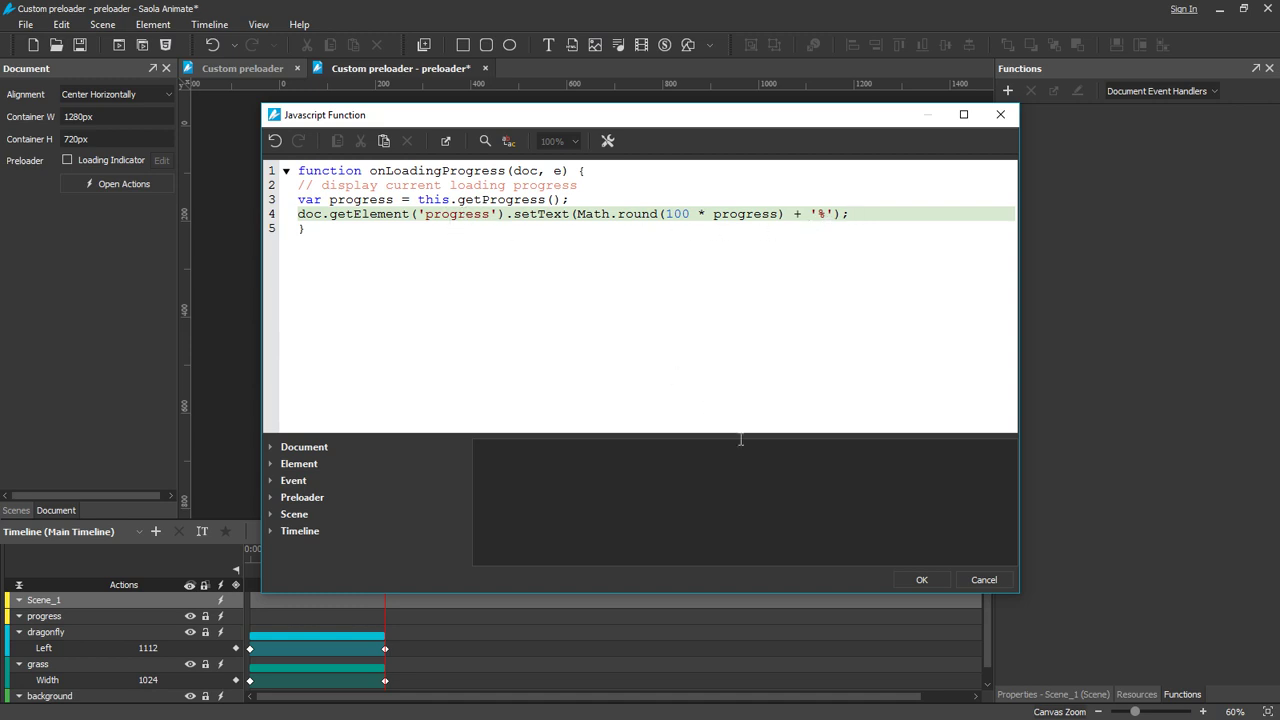
Save the function and add a Run Javascript action calling onLoadingProgress to the preloader's Progress event.
click(918, 580)
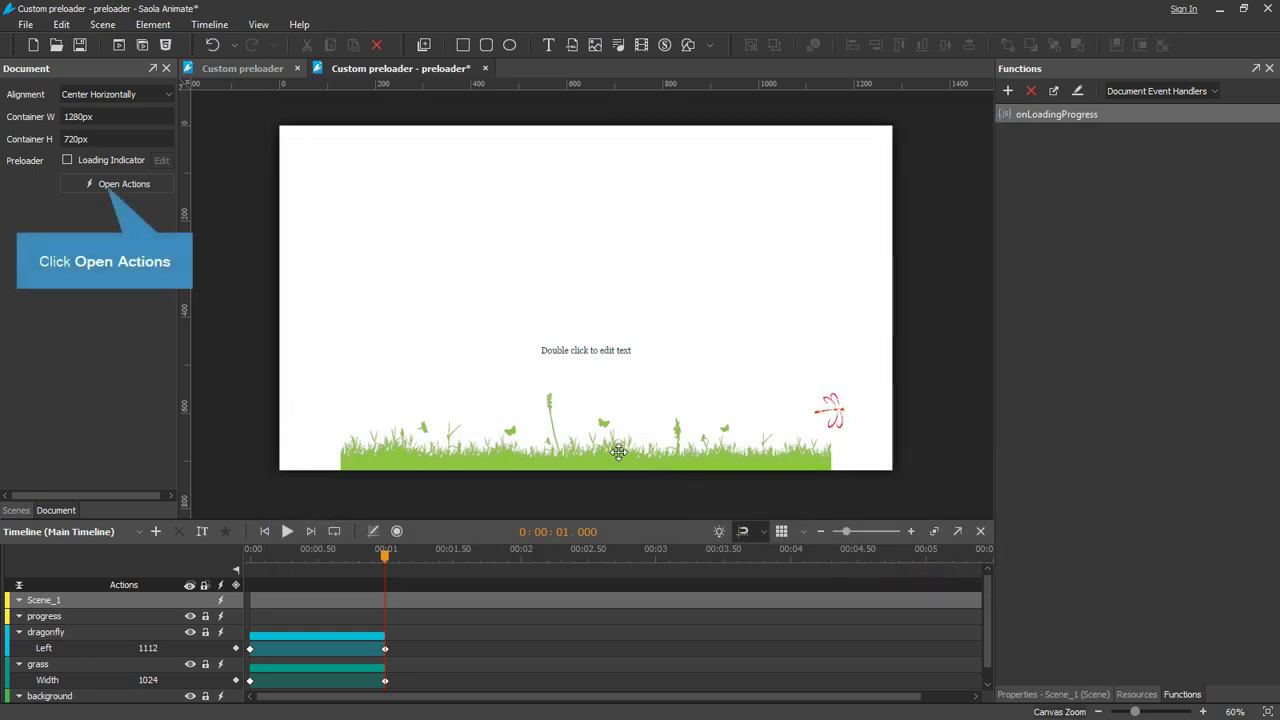
click(128, 185)
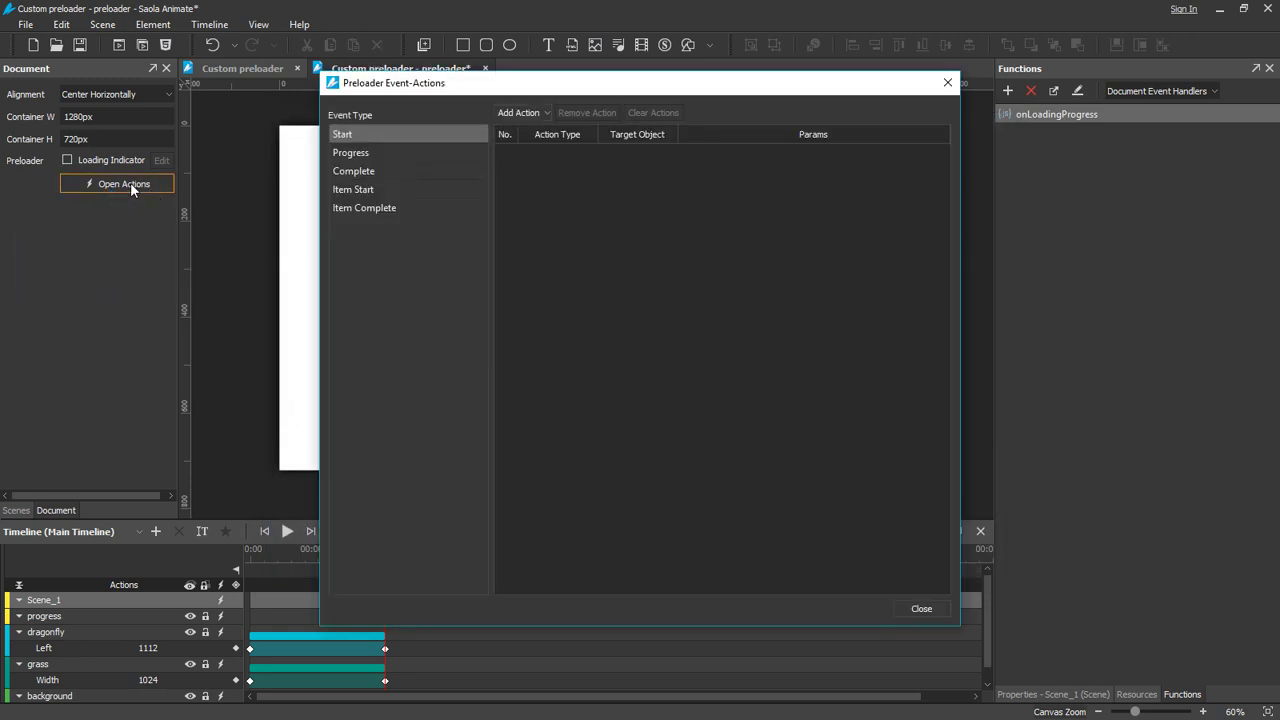
click(403, 153)
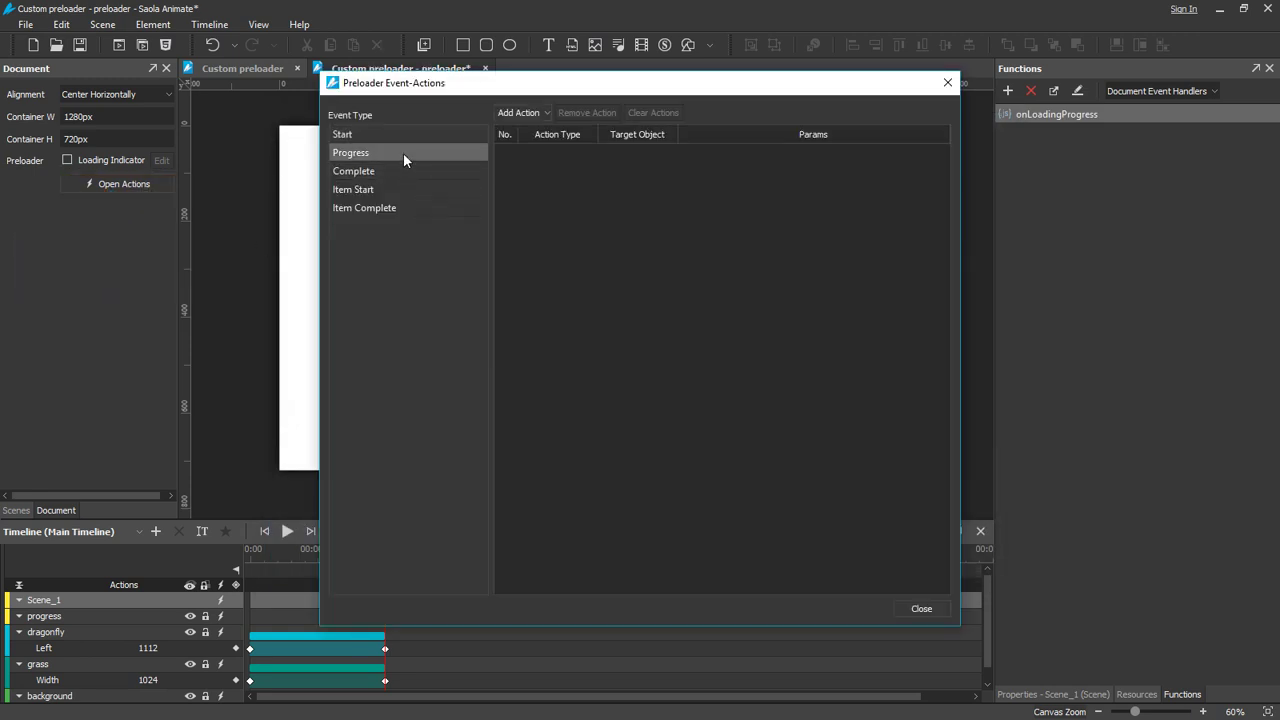
click(509, 113)
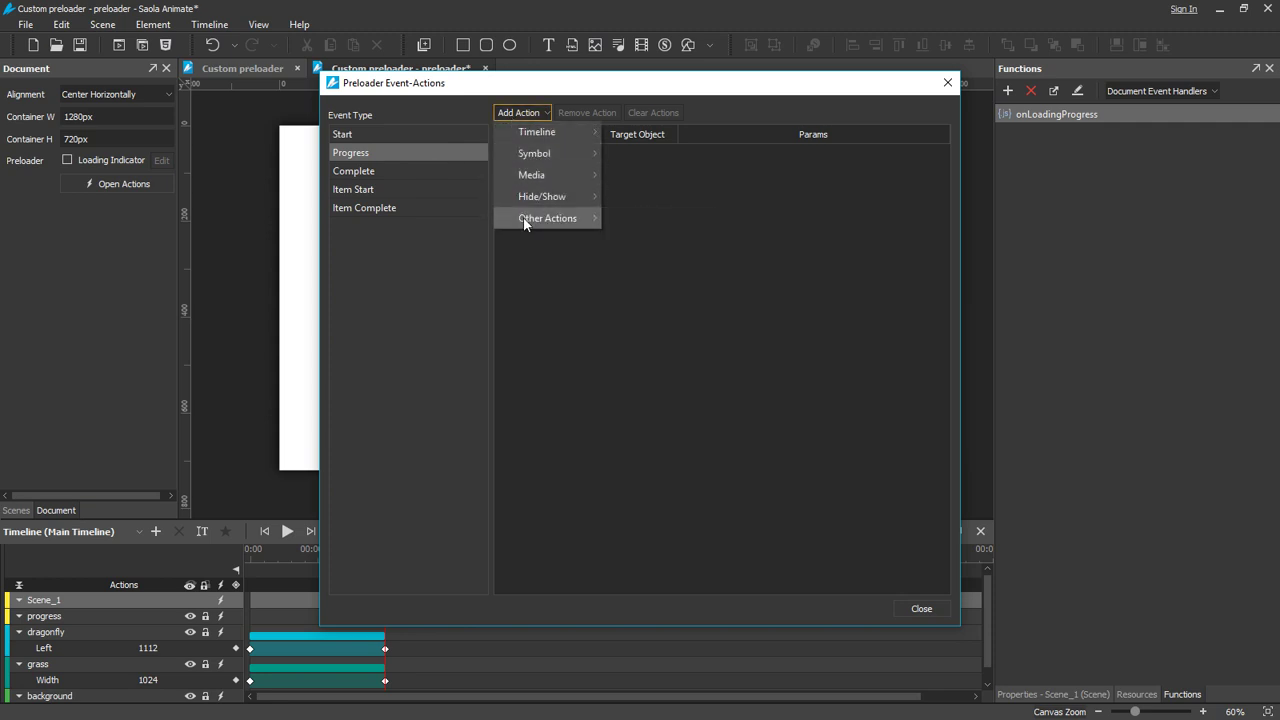
mouse_move(530, 220)
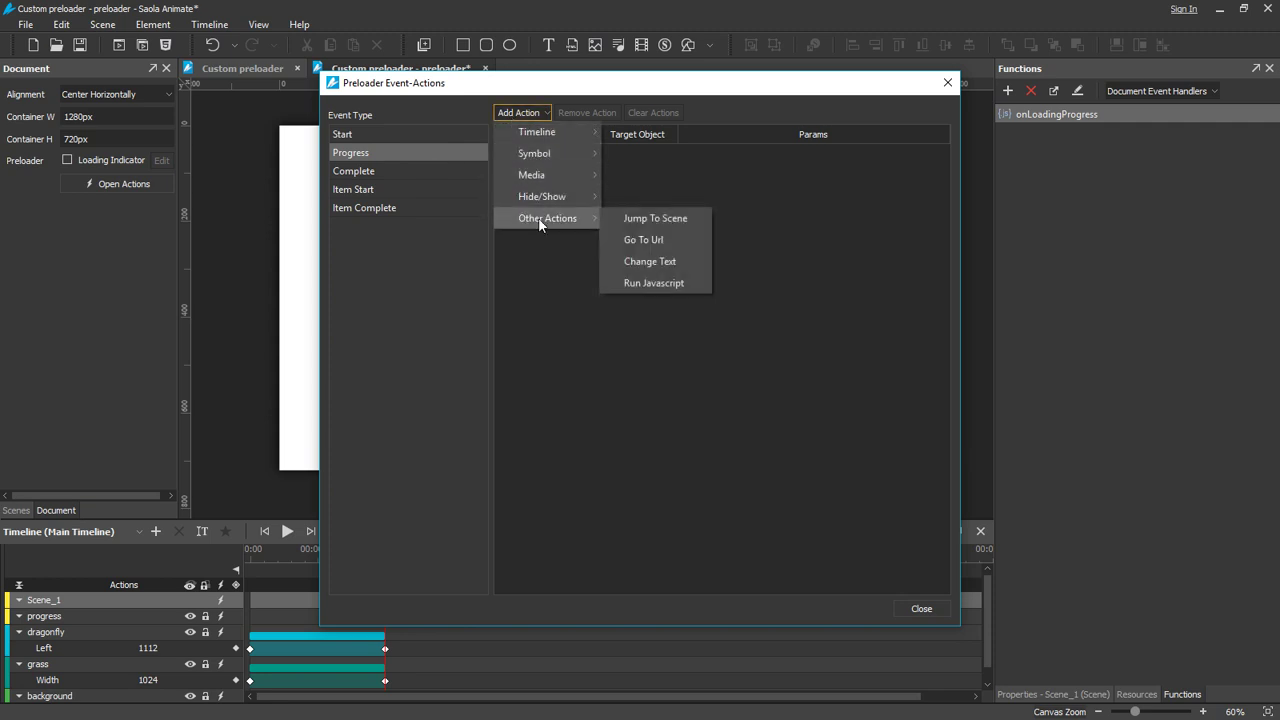
click(654, 284)
click(716, 155)
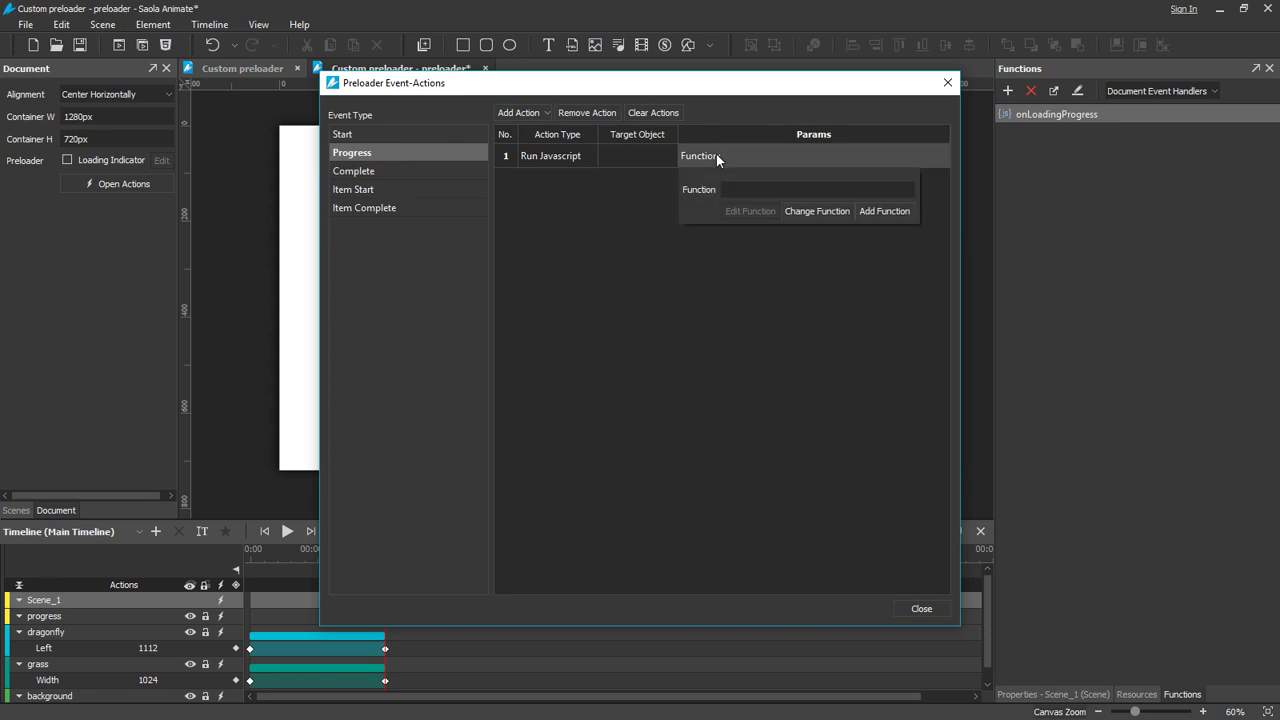
click(801, 213)
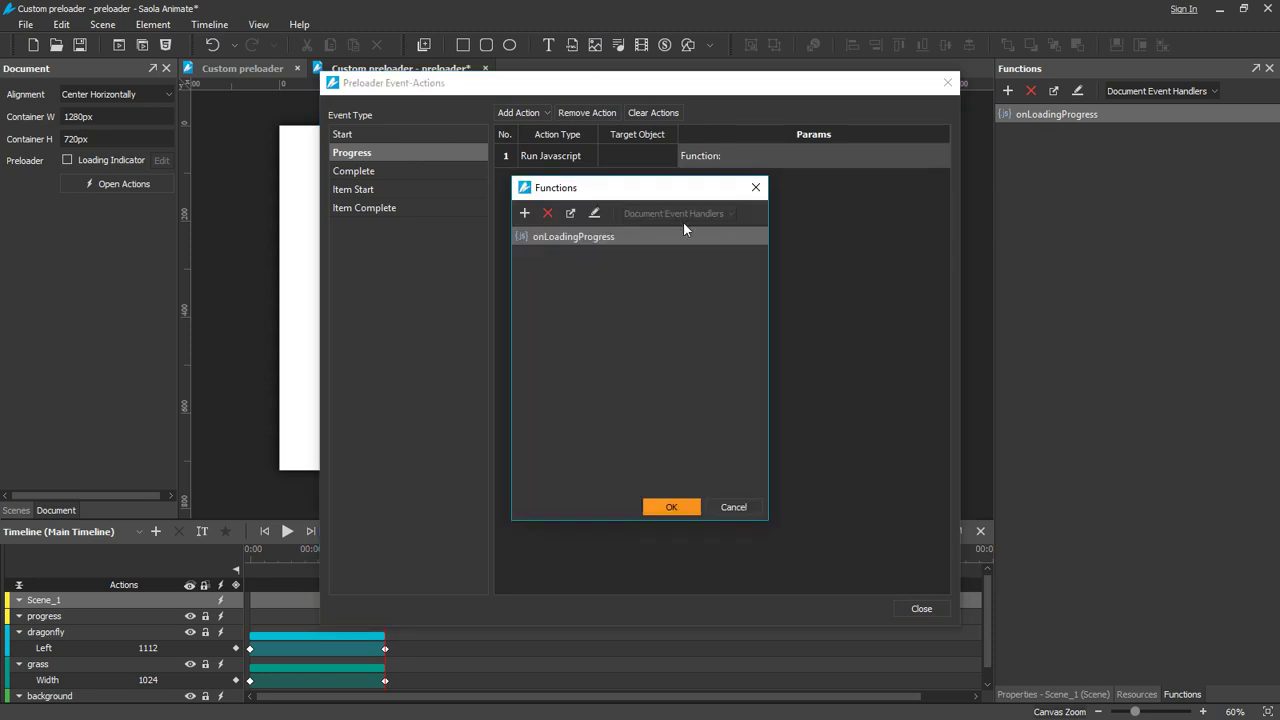
click(670, 507)
Save the preloader, preview the Custom preloader gallery in the browser, then minimize Firefox.
click(908, 603)
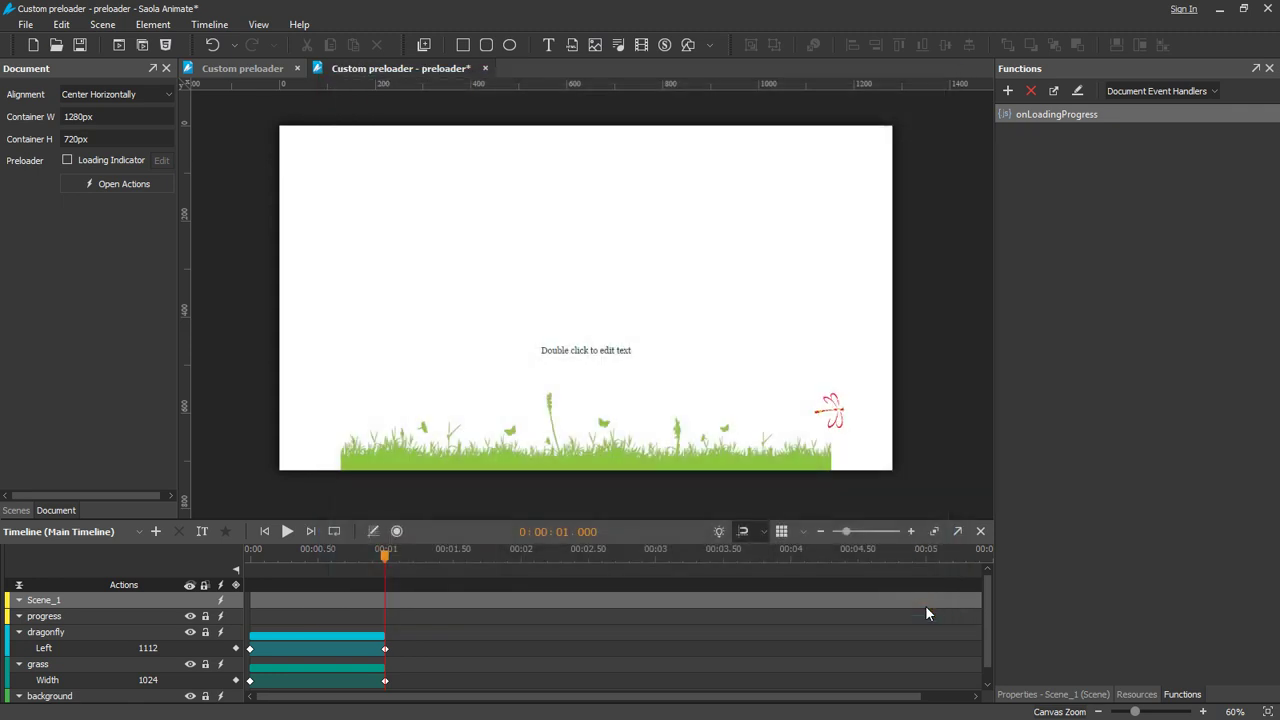
click(84, 44)
click(224, 74)
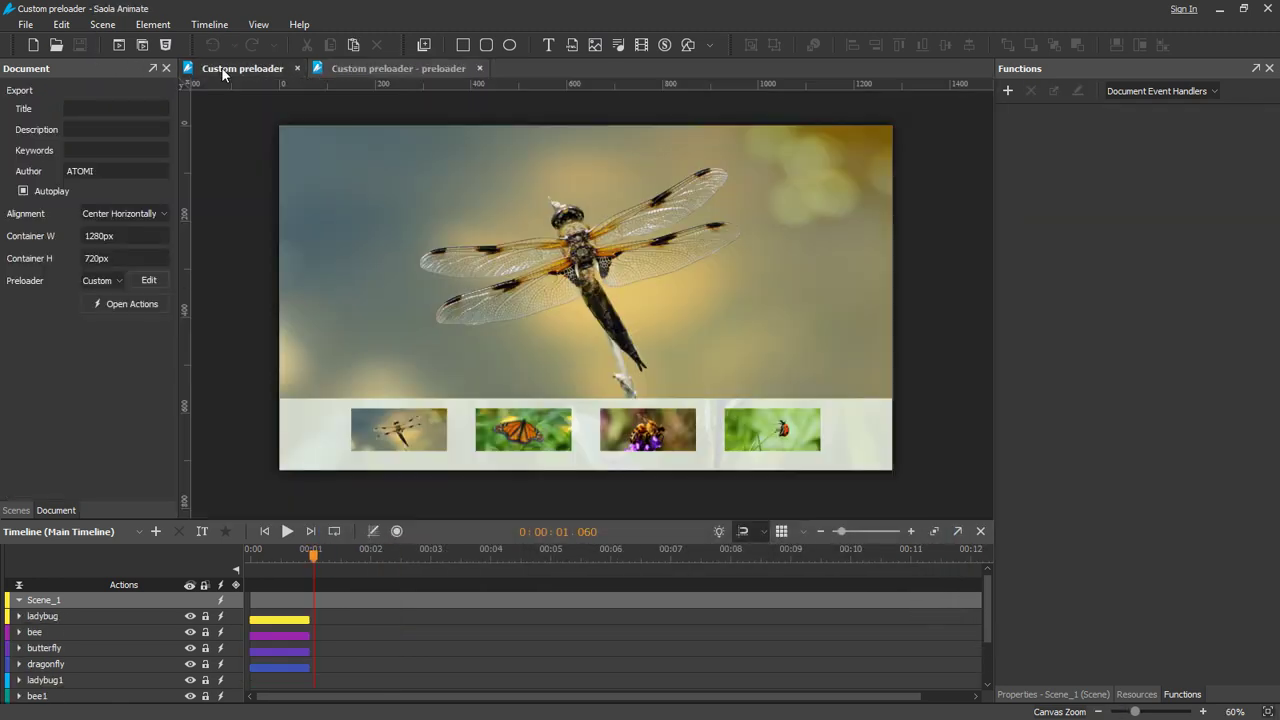
click(153, 49)
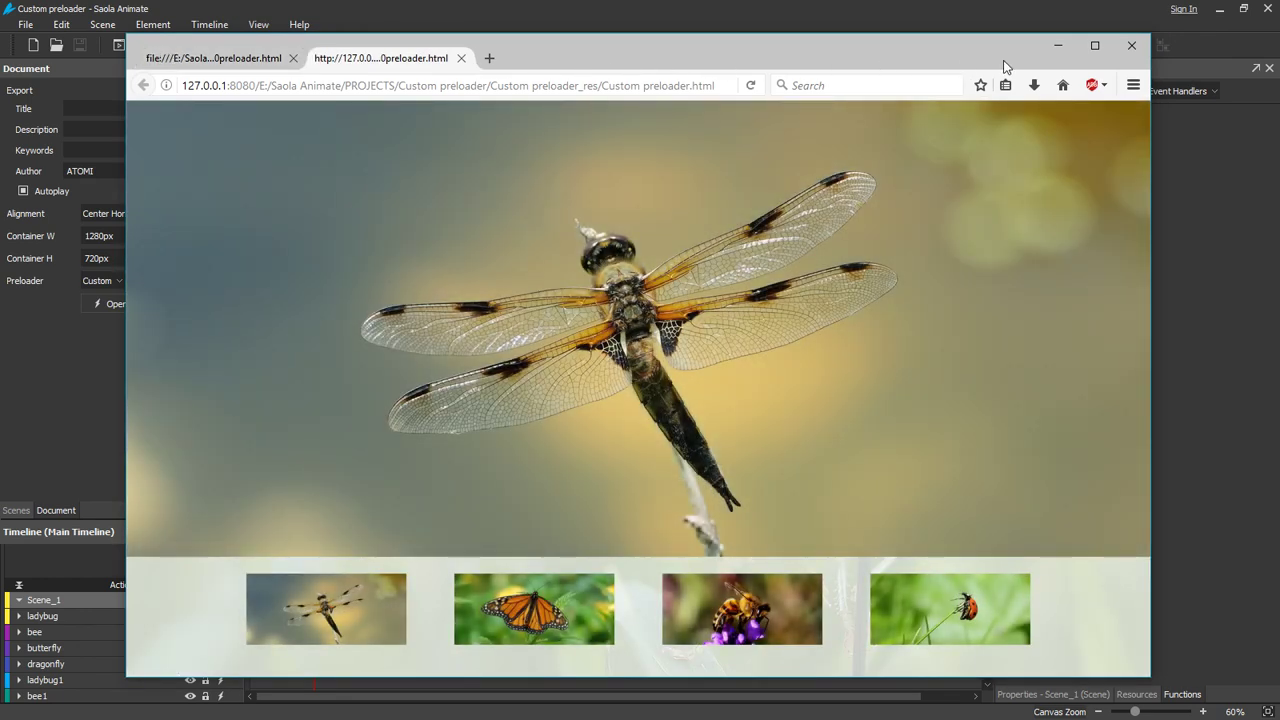
click(1057, 46)
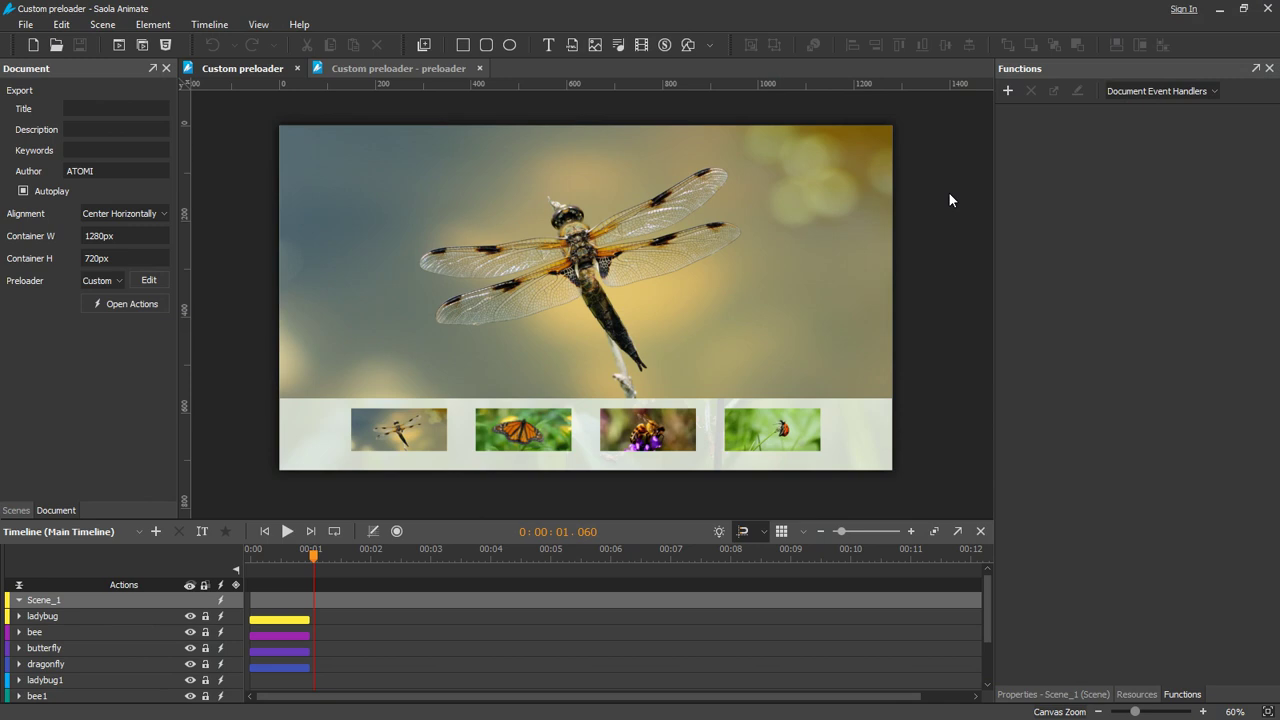
Open onLoadingProgress for editing and select the timeline-update code block in Notepad.
click(421, 68)
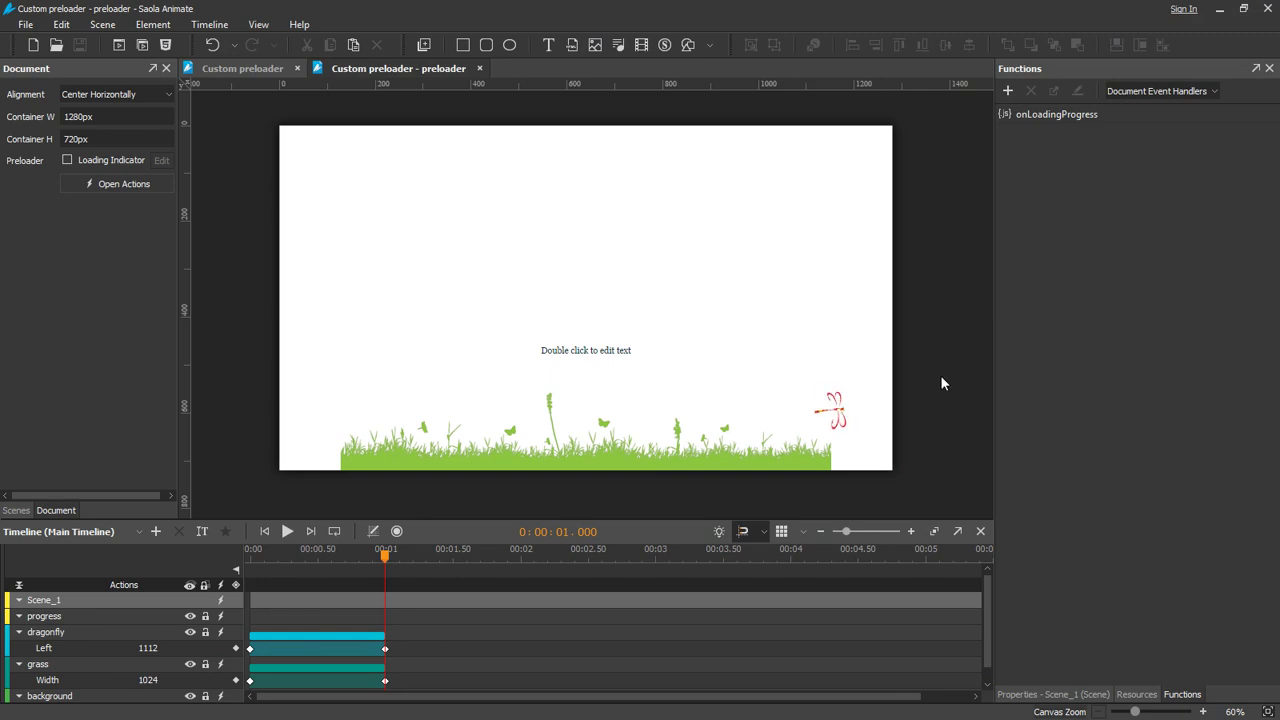
double_click(1046, 115)
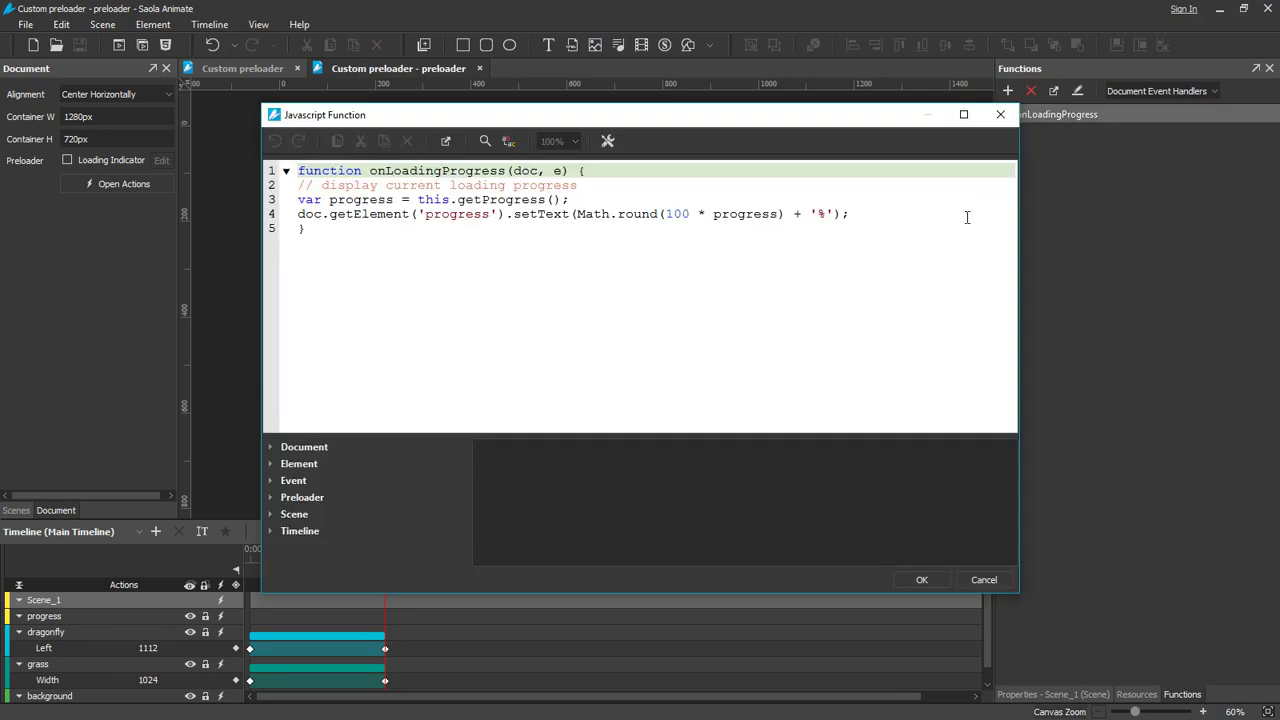
drag(1276, 151, 703, 113)
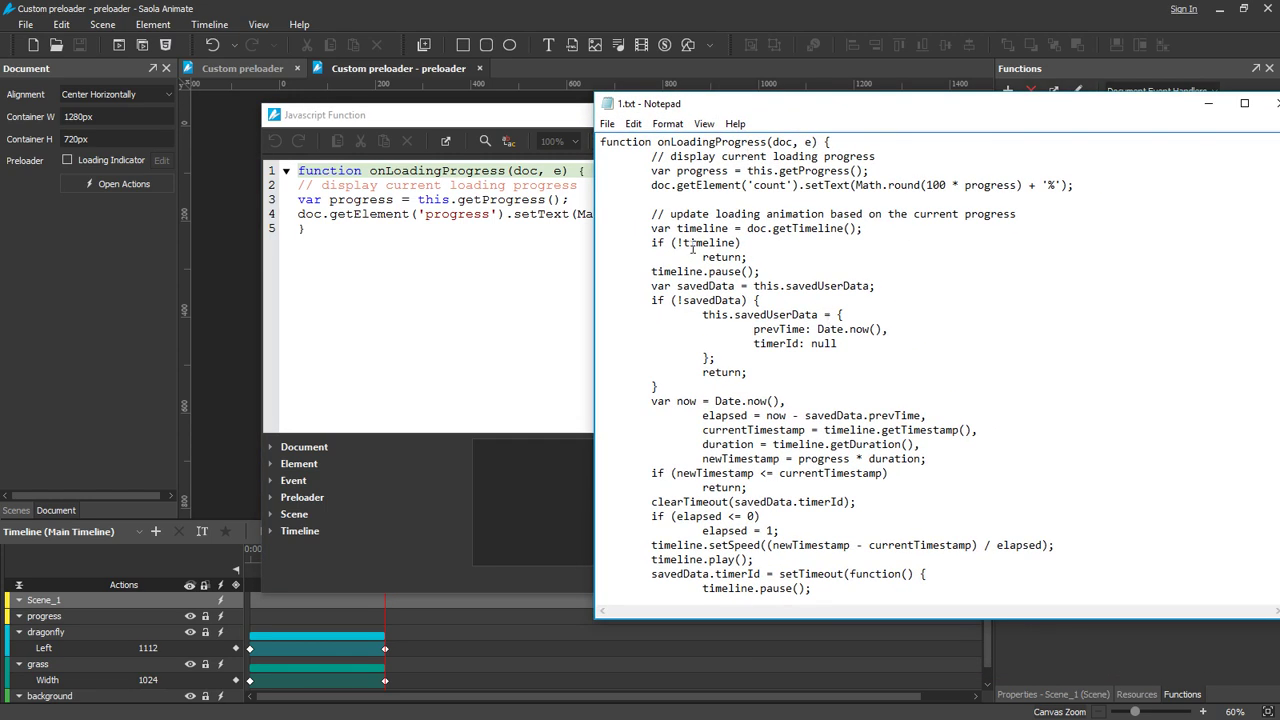
drag(653, 214, 842, 579)
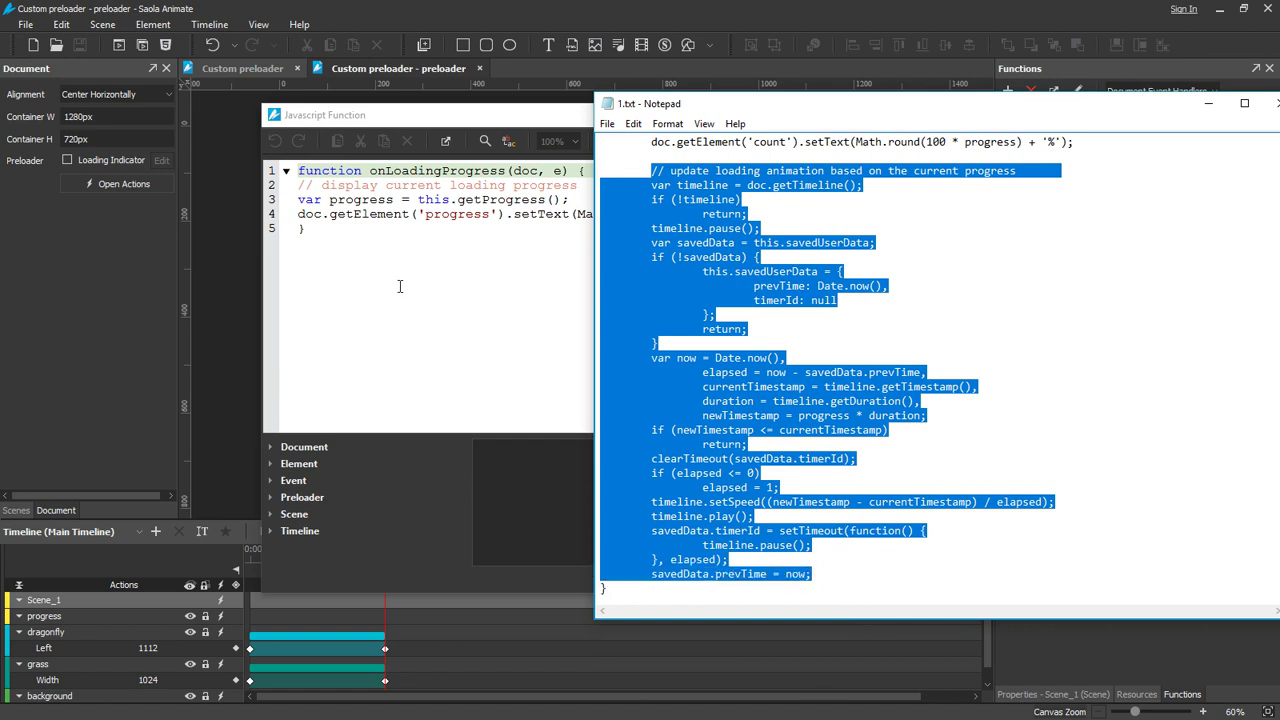
Paste the timeline-update code after line 4 of the function and save it.
click(404, 228)
click(880, 218)
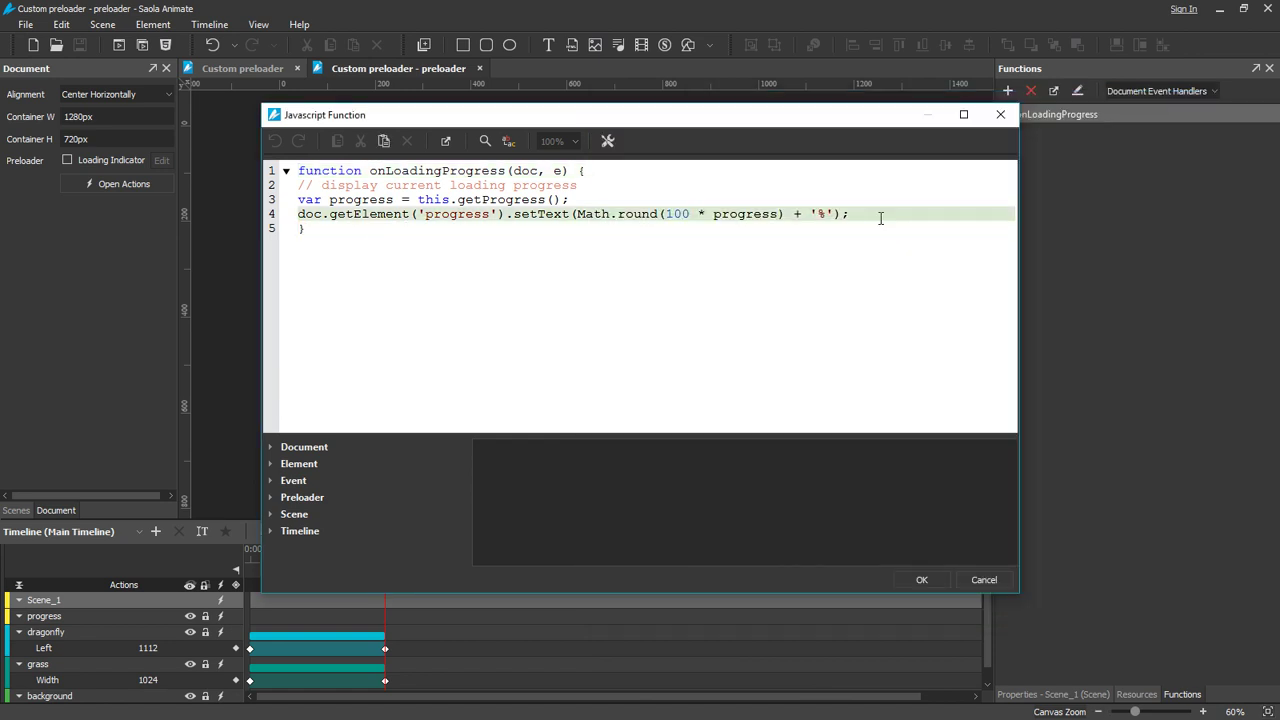
key(Return)
key(ctrl+v)
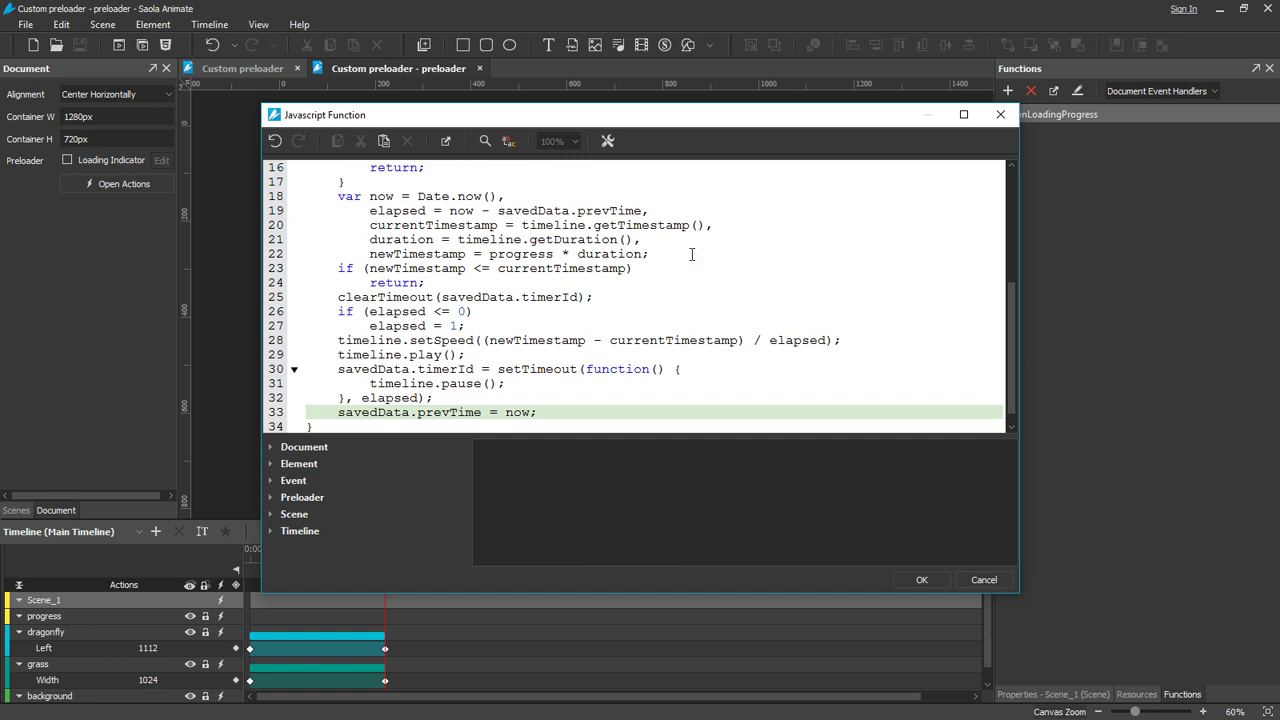
scroll(660, 275, up, 5)
scroll(640, 290, down, 5)
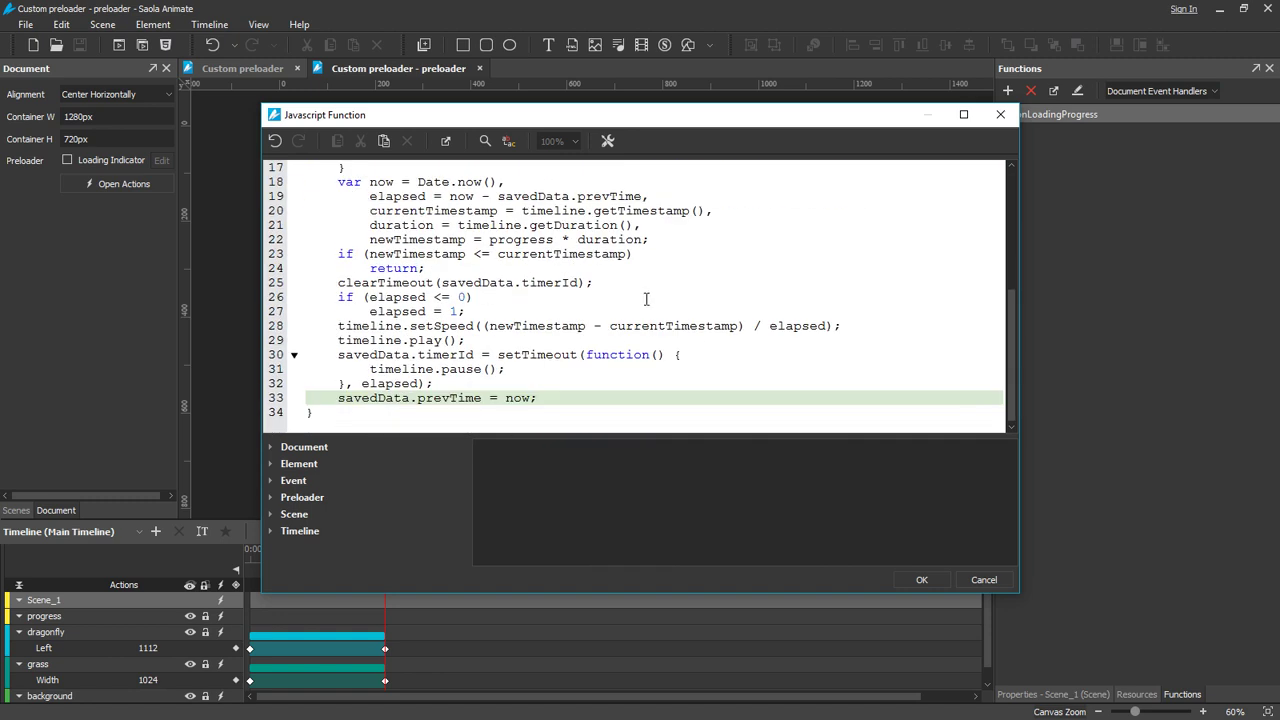
click(920, 580)
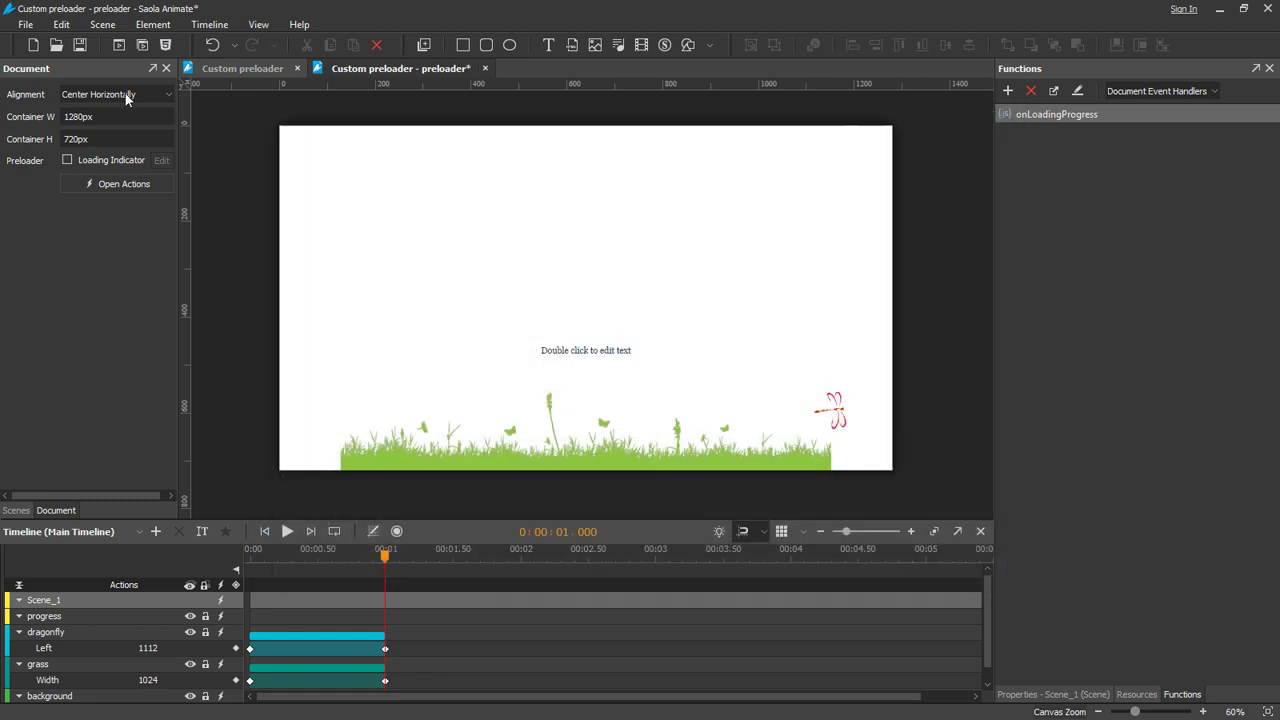
Save, preview the Custom preloader gallery again, close the older Firefox tab and reload the page.
click(79, 44)
click(237, 68)
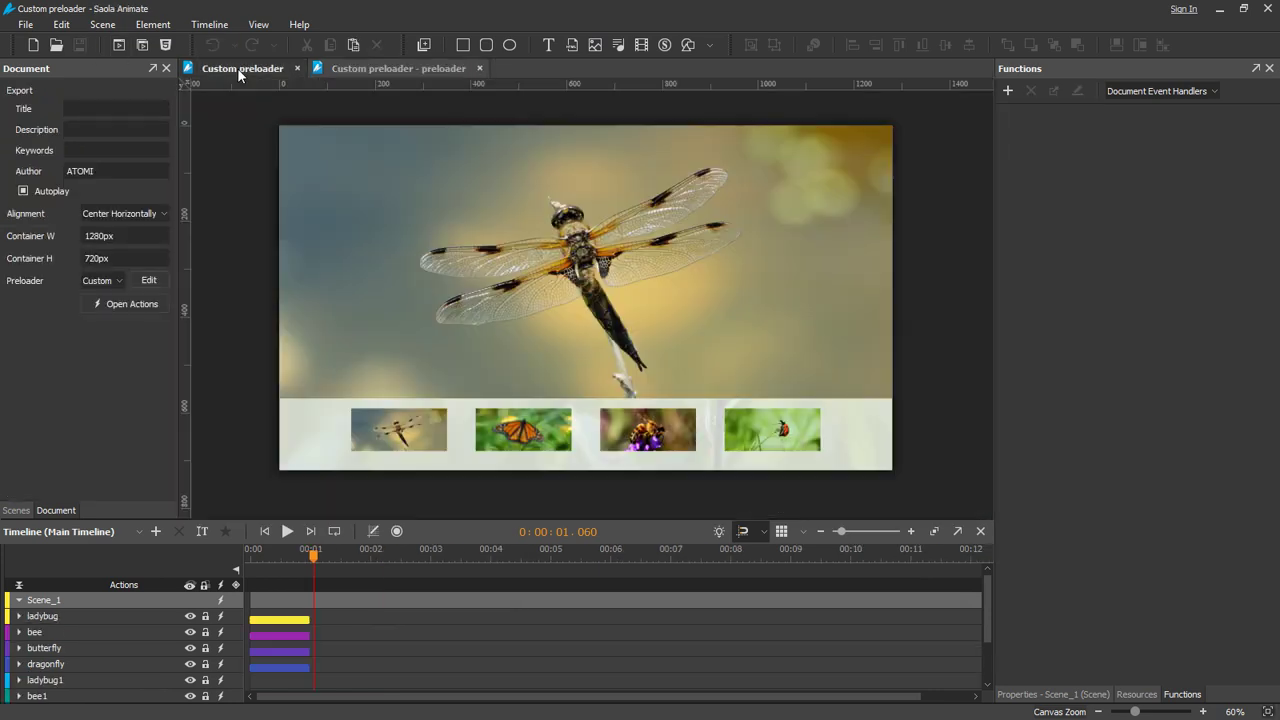
click(146, 46)
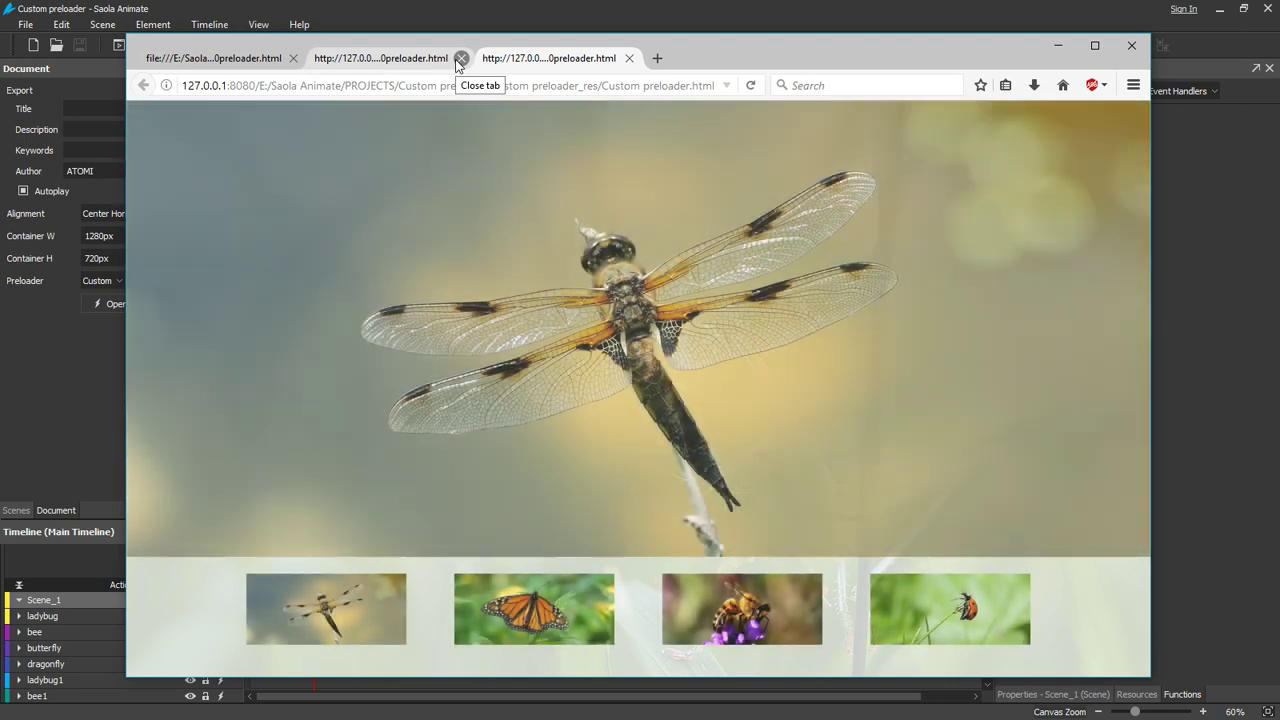
click(460, 58)
click(751, 86)
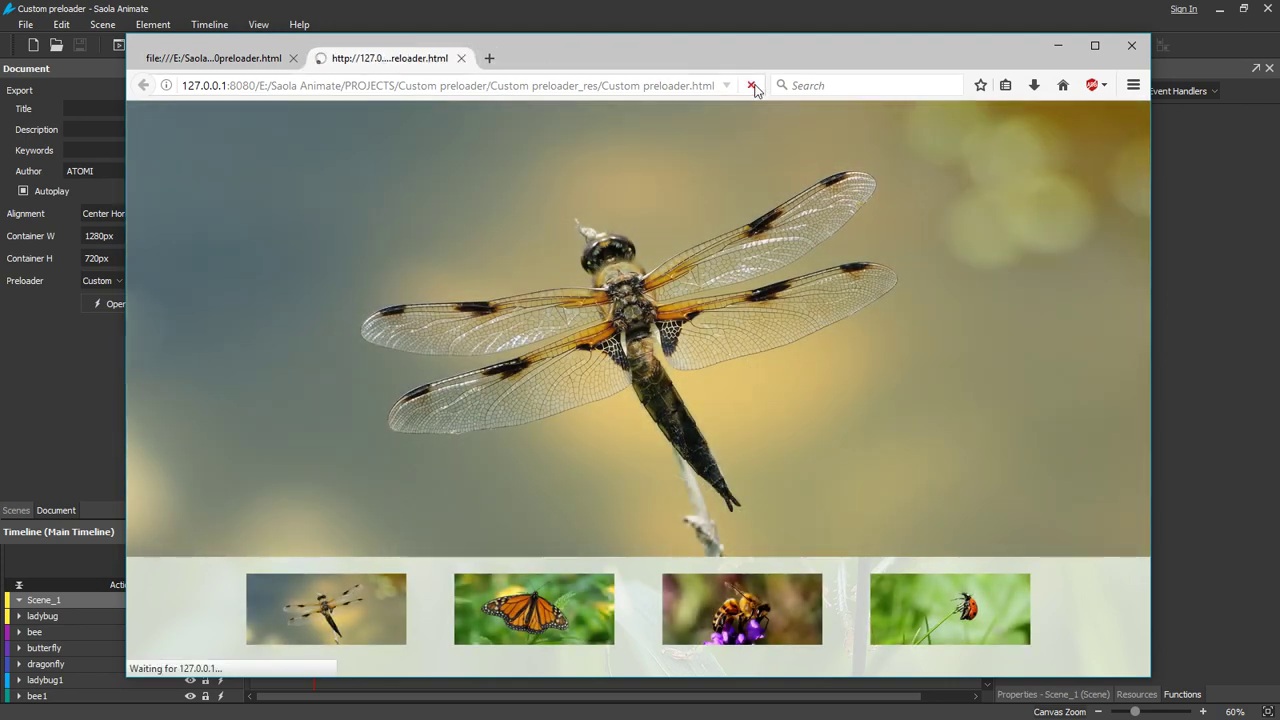